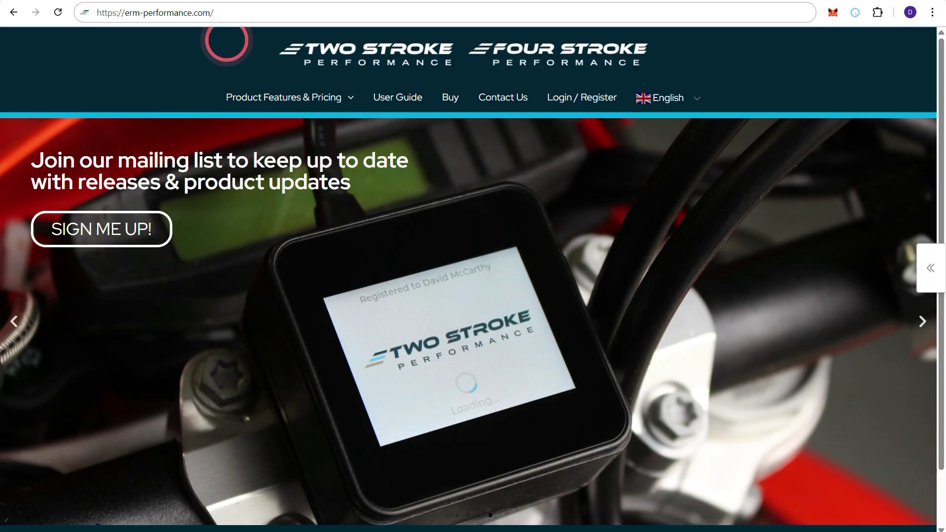
# - Open the ERM portal's Login / Register page and sign in with the account username and password
pyautogui.click(199, 15)
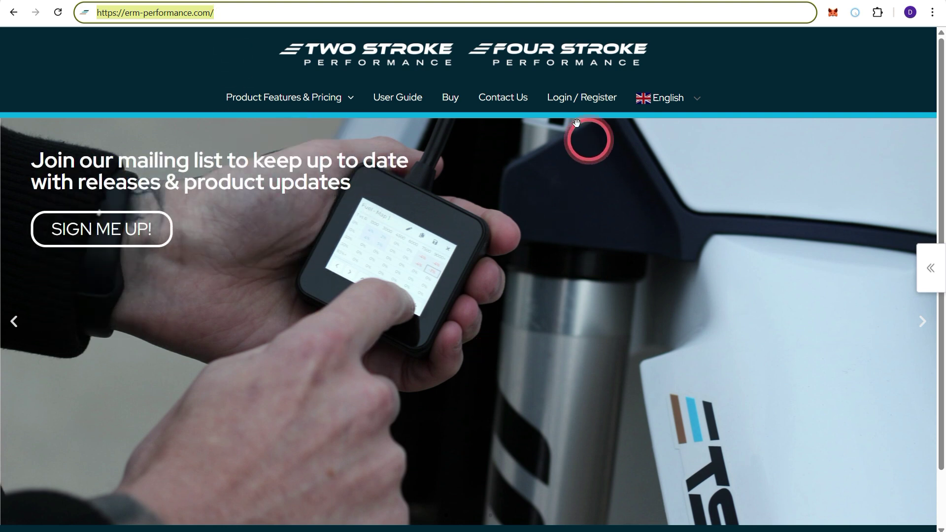
pyautogui.click(583, 97)
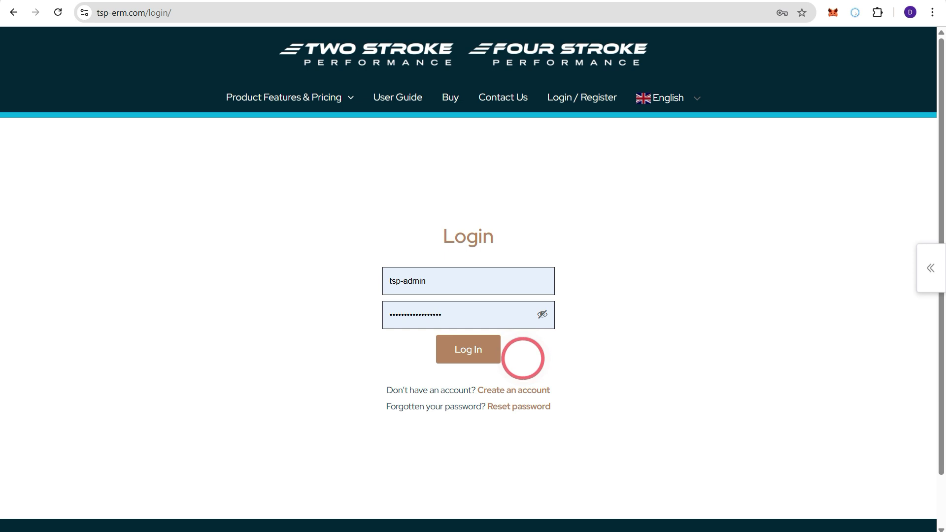
pyautogui.click(467, 350)
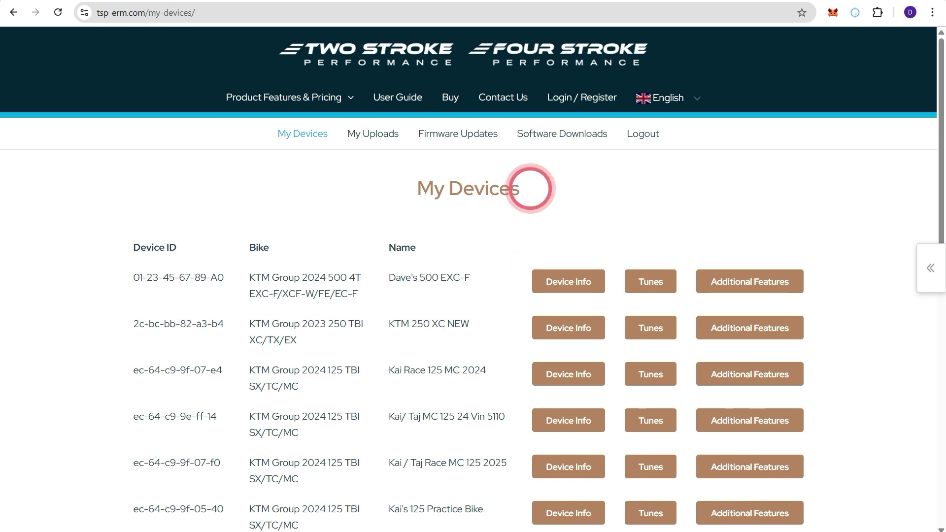
# - Highlight the My Devices heading, then scroll down the device list to the Add new device + button
pyautogui.moveTo(524, 188); pyautogui.dragTo(423, 183)
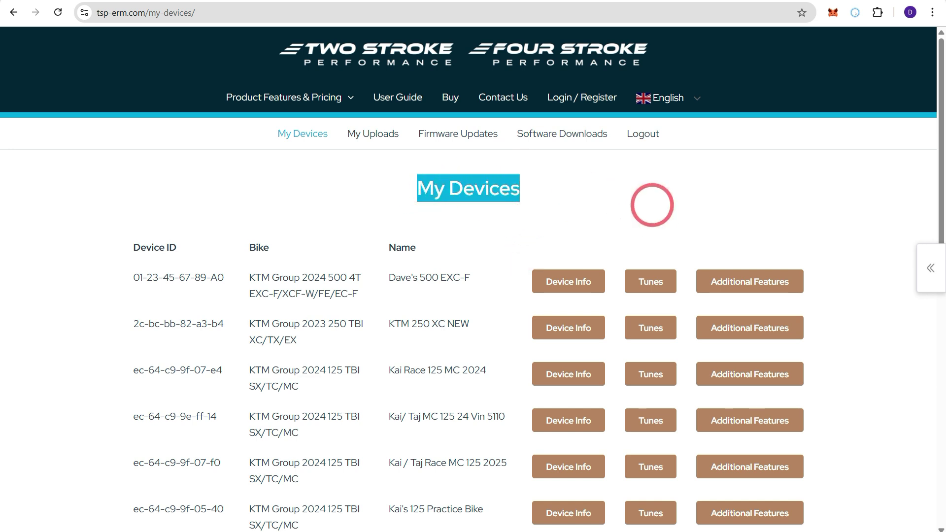
pyautogui.click(575, 213)
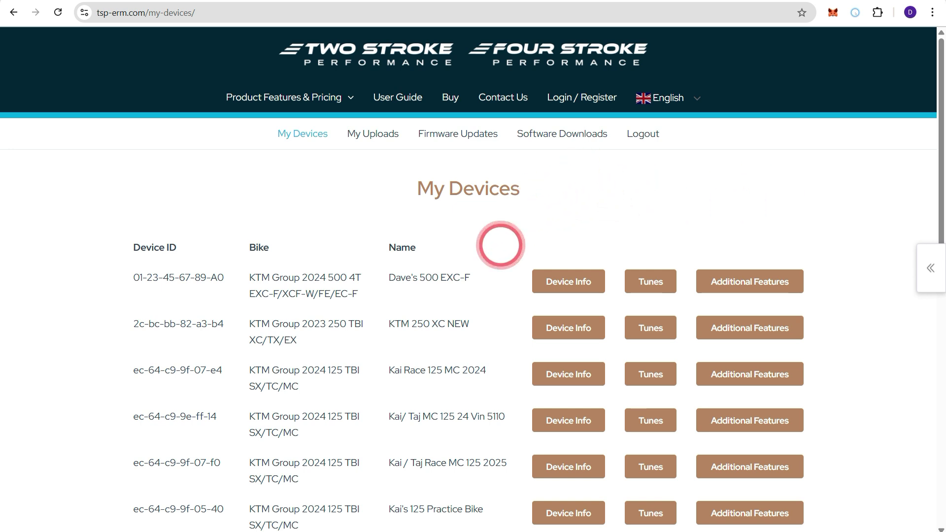
pyautogui.scroll(-3, 488, 250)
pyautogui.scroll(-7, 488, 250)
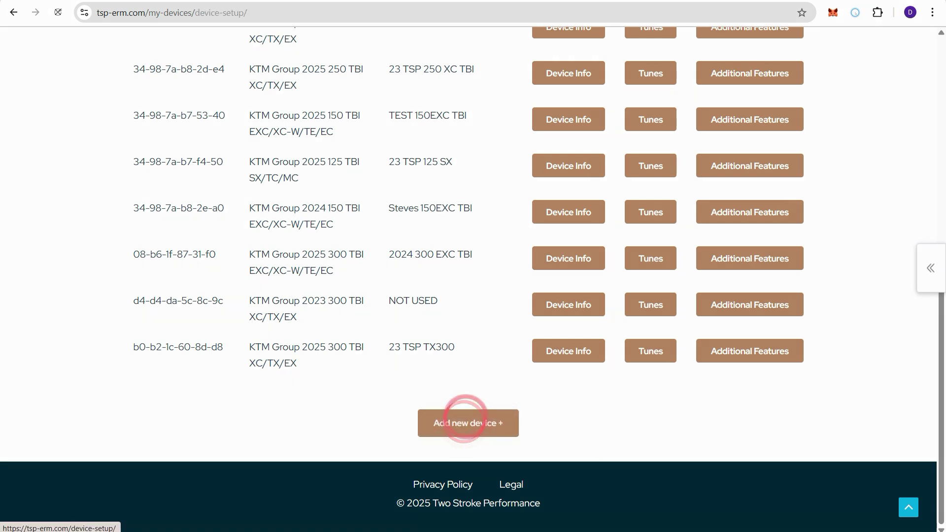
# - Enter the ERM module's Device ID and its verification code, then verify the device
pyautogui.scroll(-3, 592, 311)
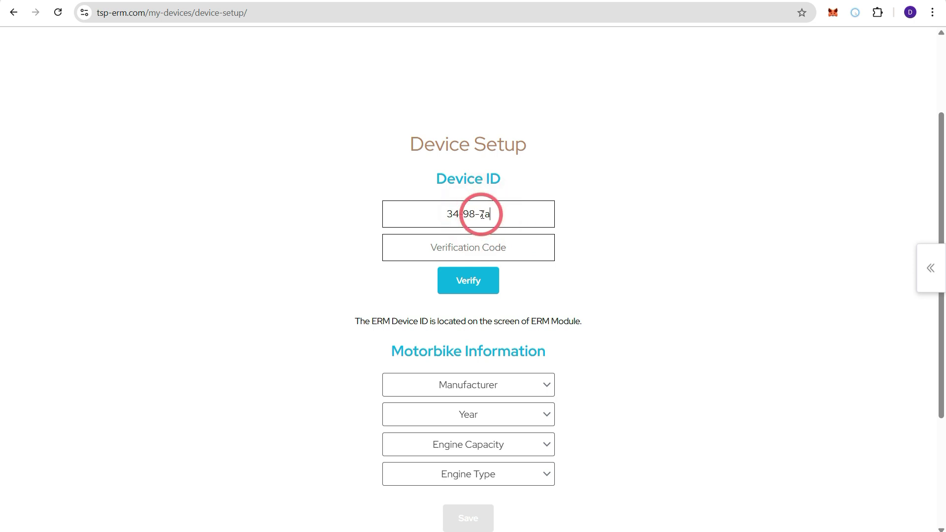
pyautogui.write('-f5-c8')
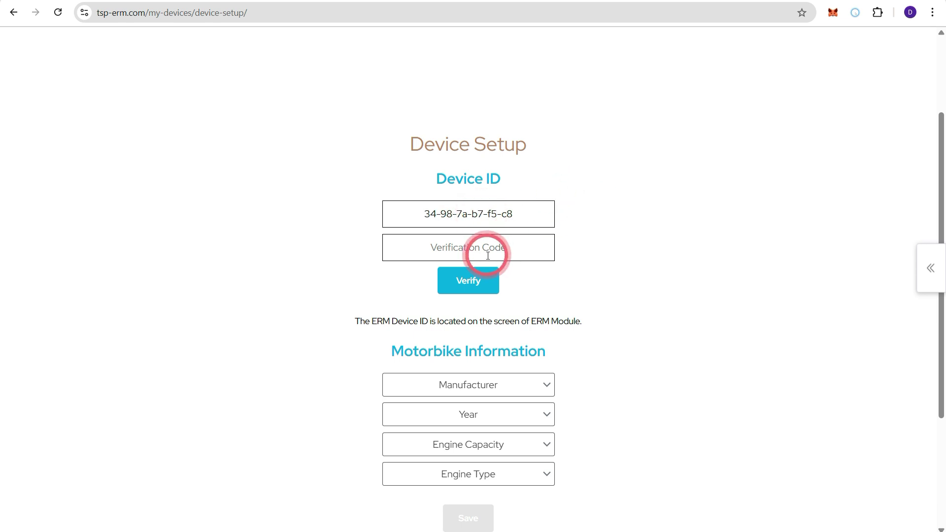
pyautogui.click(488, 256)
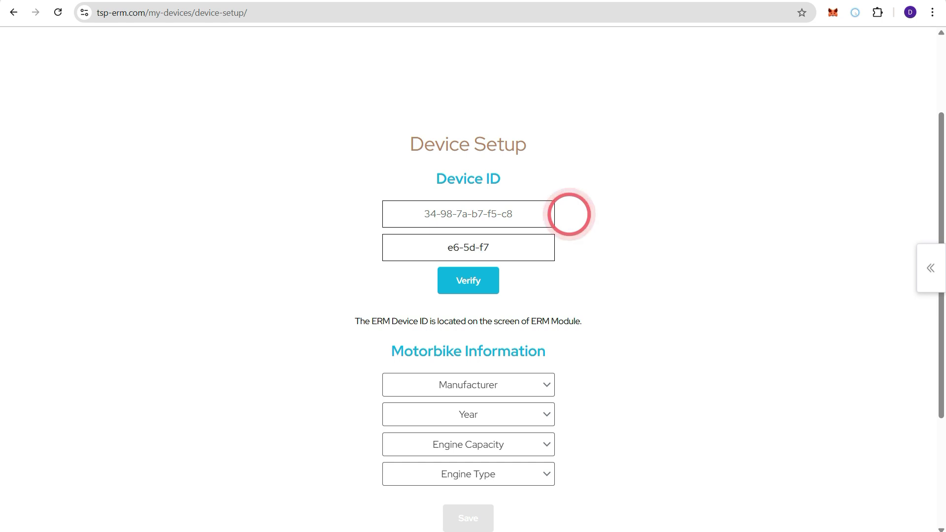
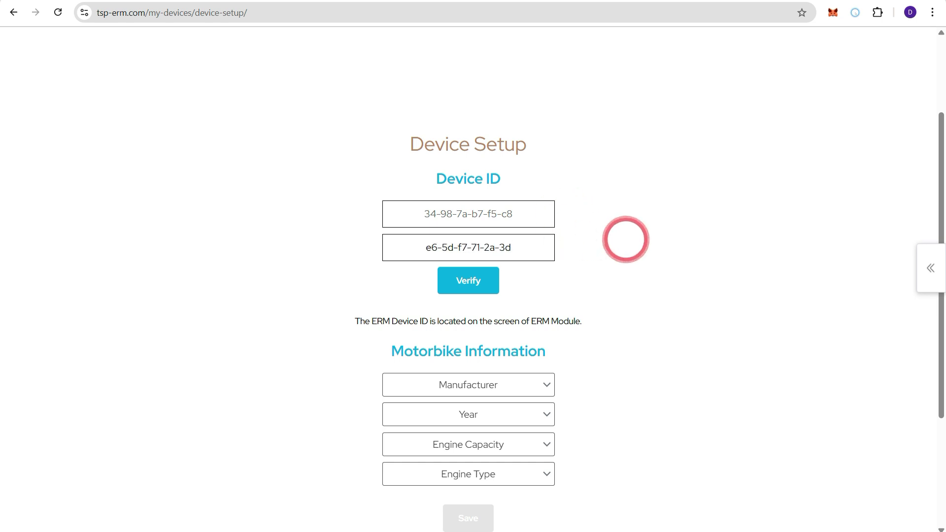
pyautogui.click(474, 278)
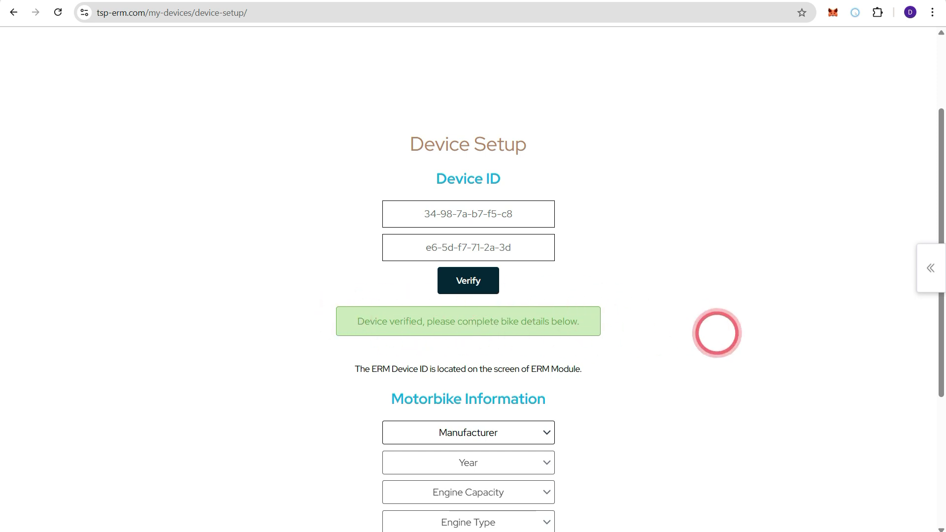
# - Set the bike manufacturer to KTM / GasGas / Husqvarna and the model year to 2024
pyautogui.scroll(-1, 696, 325)
pyautogui.scroll(-2, 696, 325)
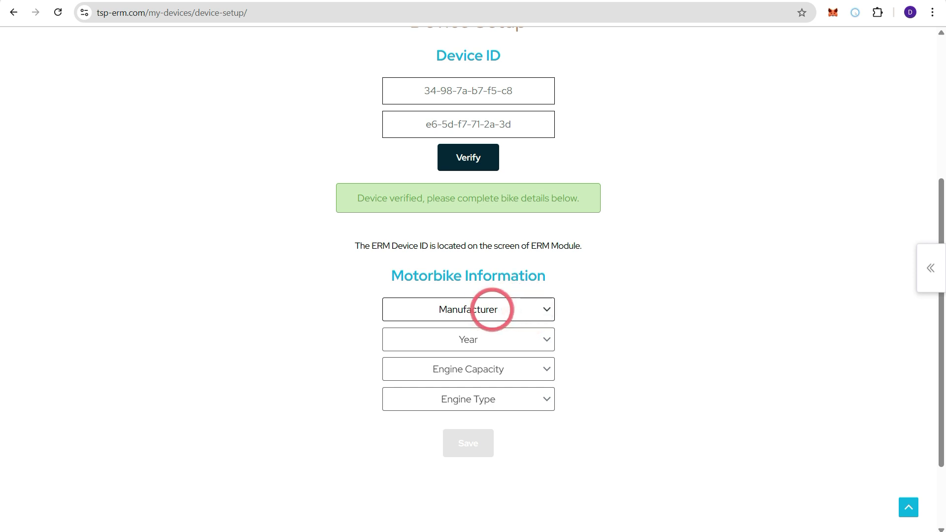
pyautogui.click(508, 310)
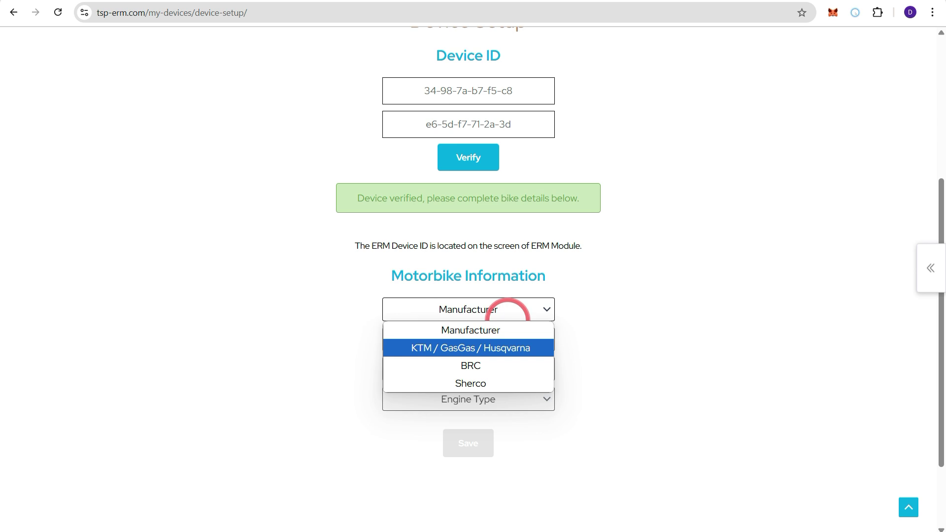
pyautogui.click(507, 348)
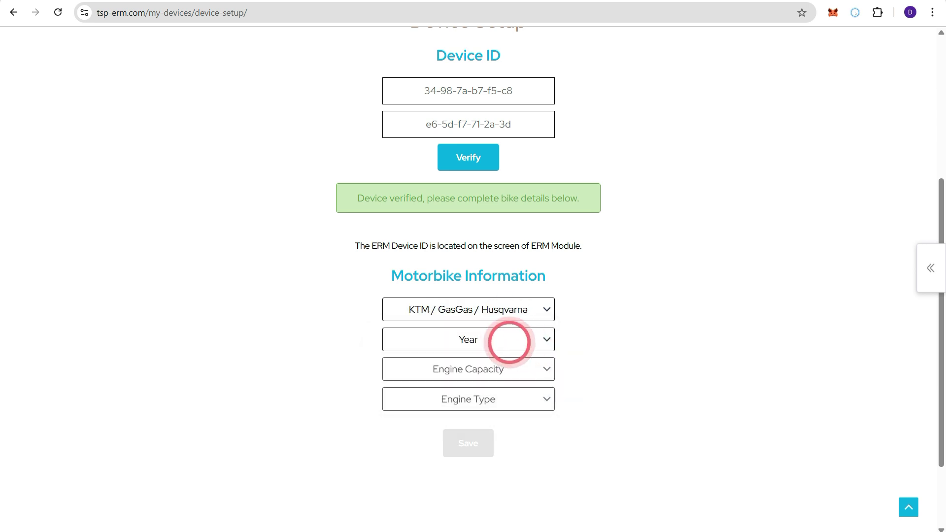
pyautogui.click(517, 340)
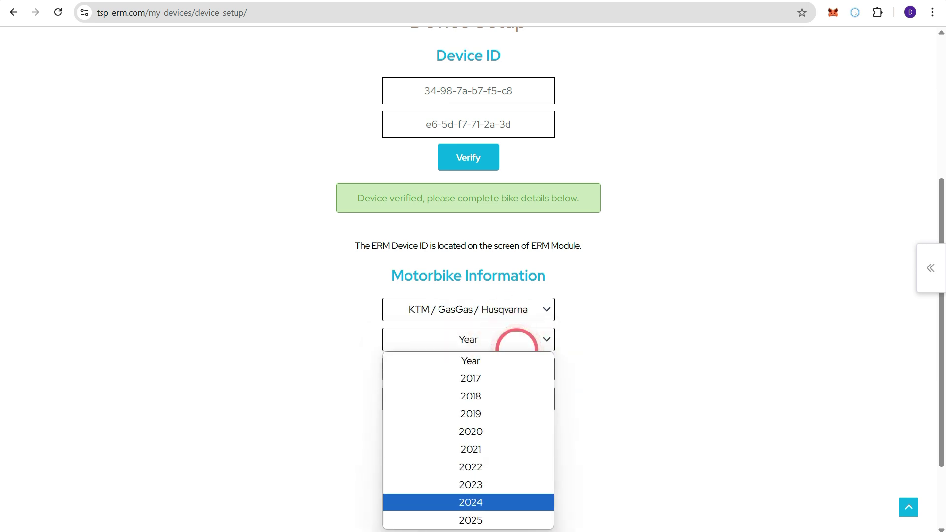
pyautogui.click(518, 501)
# - Choose engine capacity 250, engine type TBI and variant EXC/XC-W/TE/EC, then save the setup
pyautogui.click(497, 367)
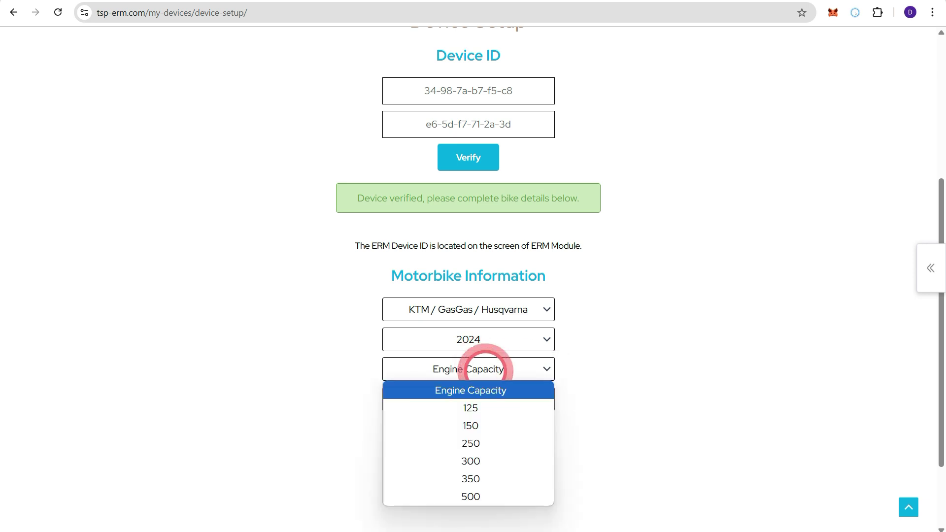
pyautogui.press('Return')
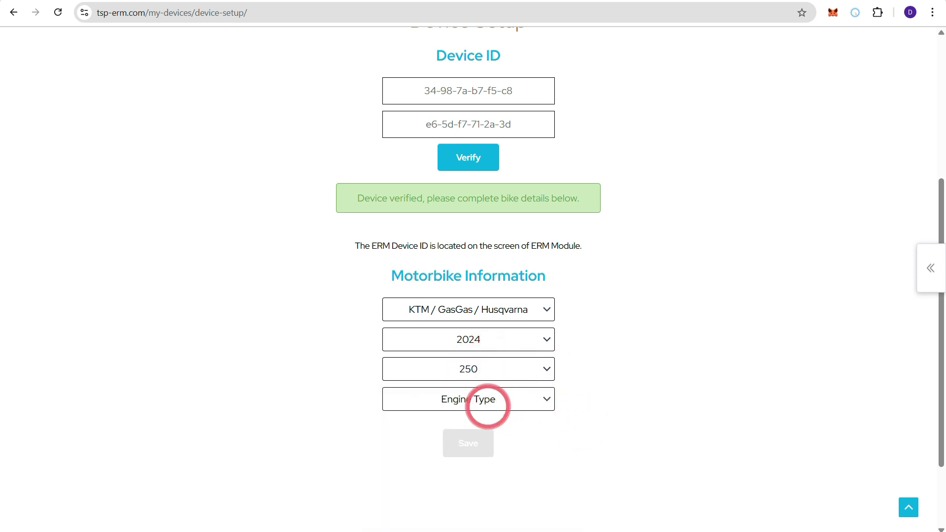
pyautogui.click(493, 399)
pyautogui.press('Down')
pyautogui.press('Return')
pyautogui.click(482, 431)
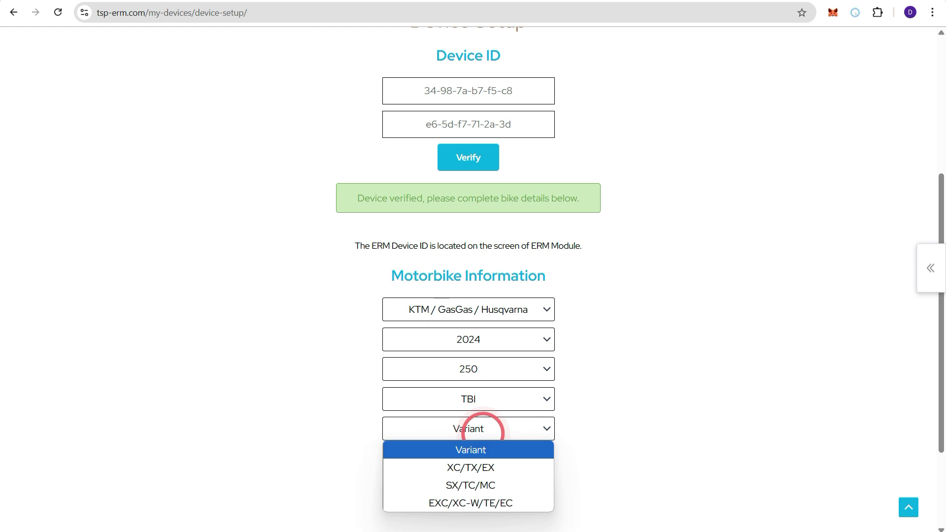
pyautogui.press('Down')
pyautogui.press('Down')
pyautogui.press('Down')
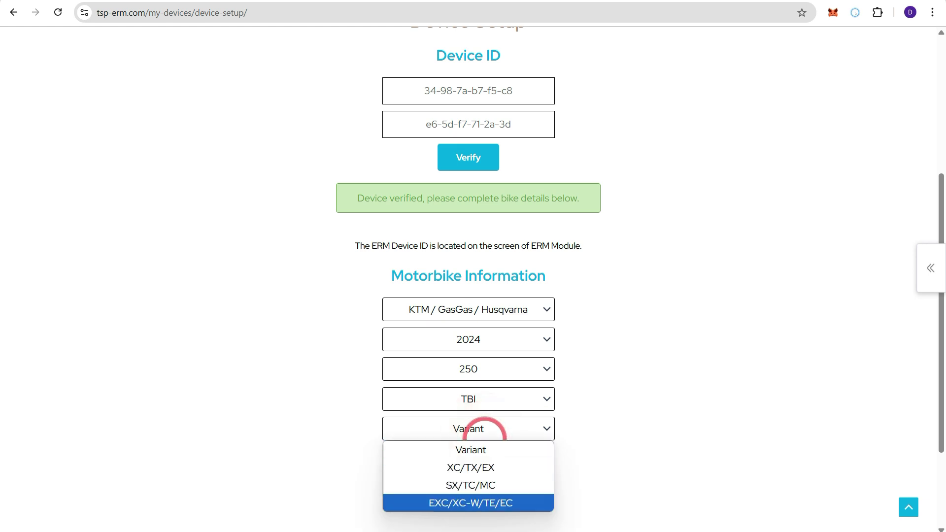
pyautogui.press('Return')
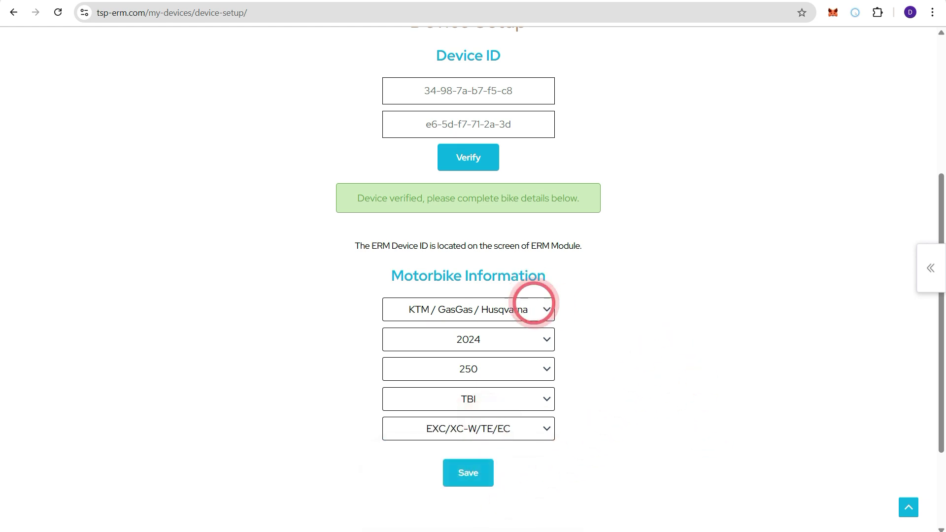
pyautogui.click(468, 473)
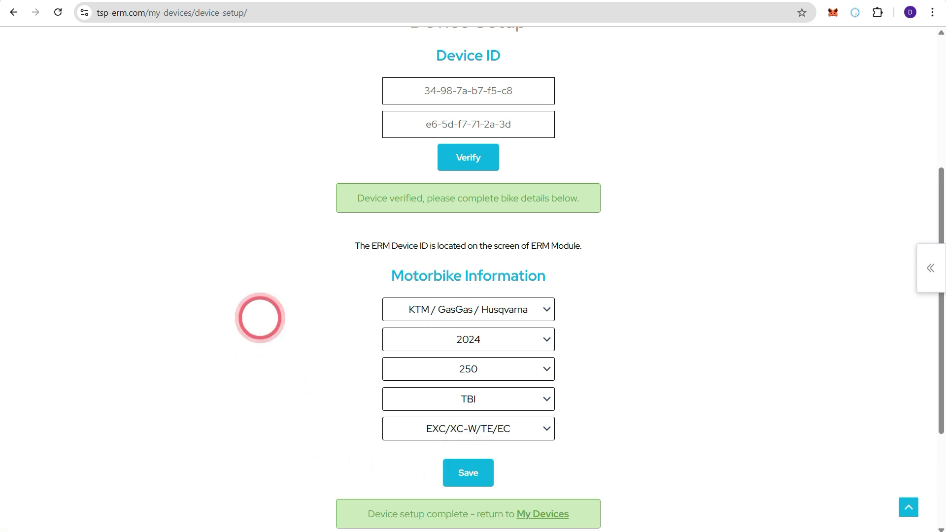
pyautogui.scroll(-3, 261, 296)
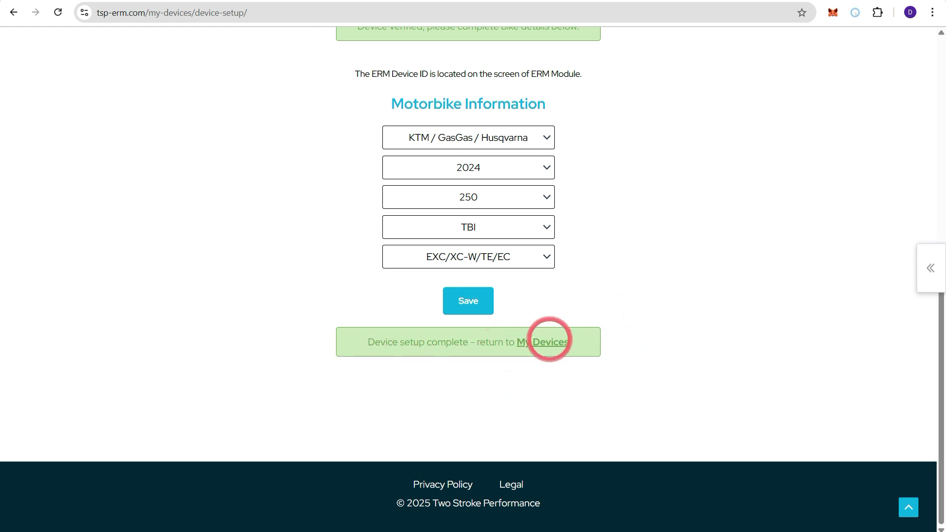
# - Return to My Devices and highlight the new 2024 250 TBI EXC/XC-W/TE/EC device's ID and bike
pyautogui.click(550, 341)
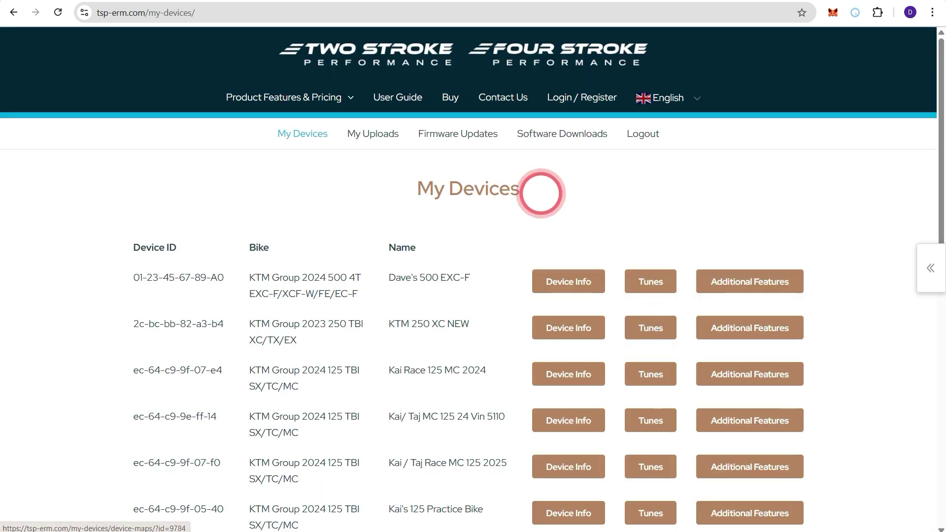
pyautogui.scroll(-5, 501, 177)
pyautogui.scroll(4, 503, 157)
pyautogui.scroll(-4, 510, 163)
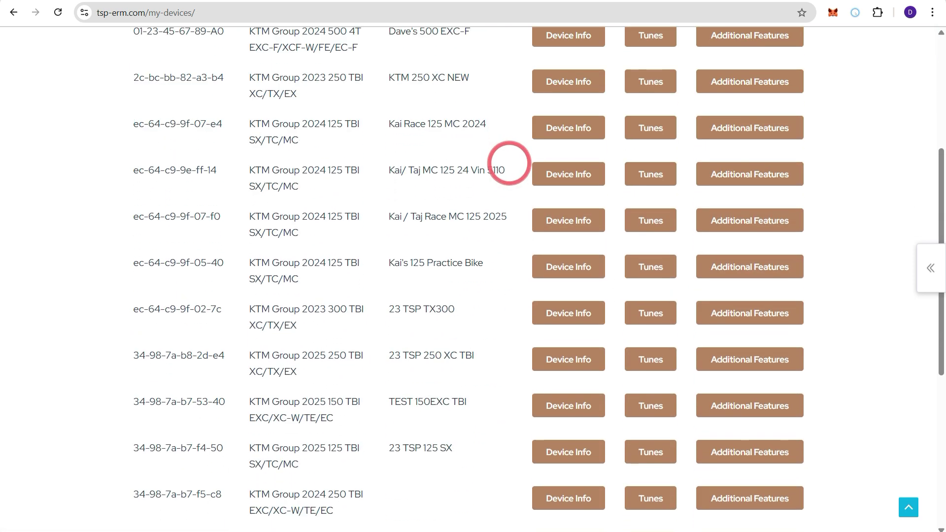
pyautogui.scroll(-5, 509, 163)
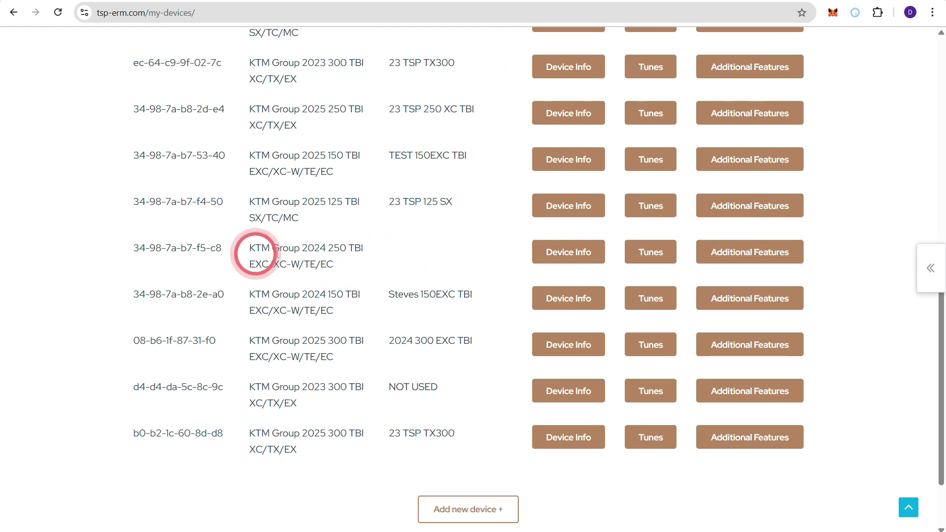
pyautogui.moveTo(367, 262); pyautogui.dragTo(136, 250)
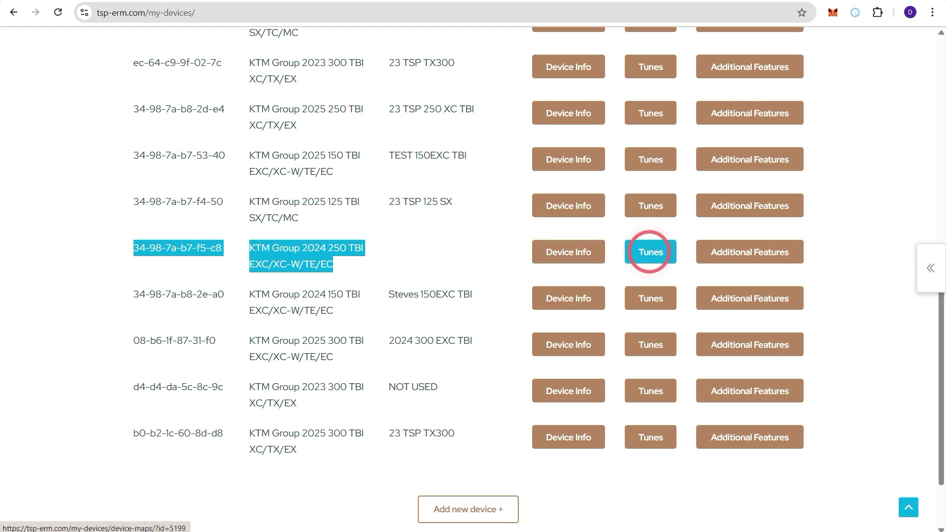
# - Open the new device's tunes and look over 2BE-24-A and the TBI Tunes - 300 Conversion section
pyautogui.click(650, 252)
pyautogui.scroll(-2, 731, 238)
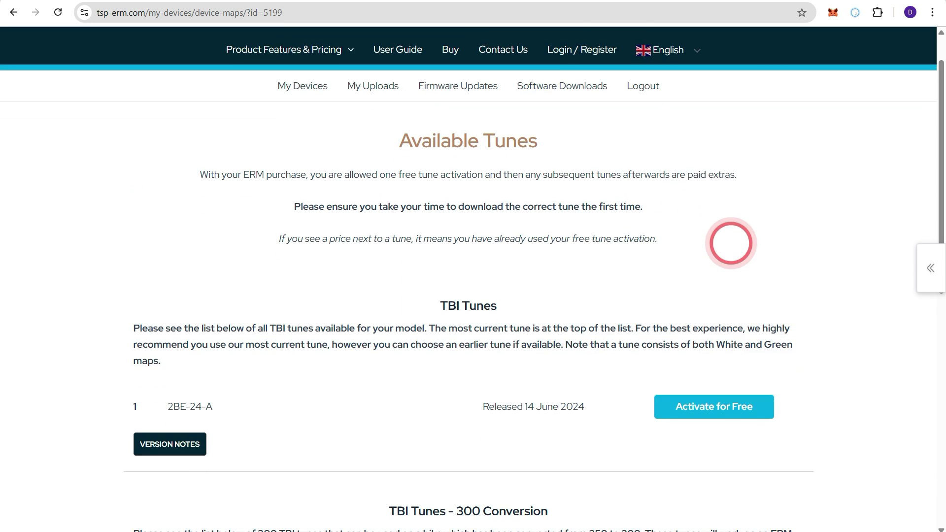
pyautogui.scroll(-2, 841, 183)
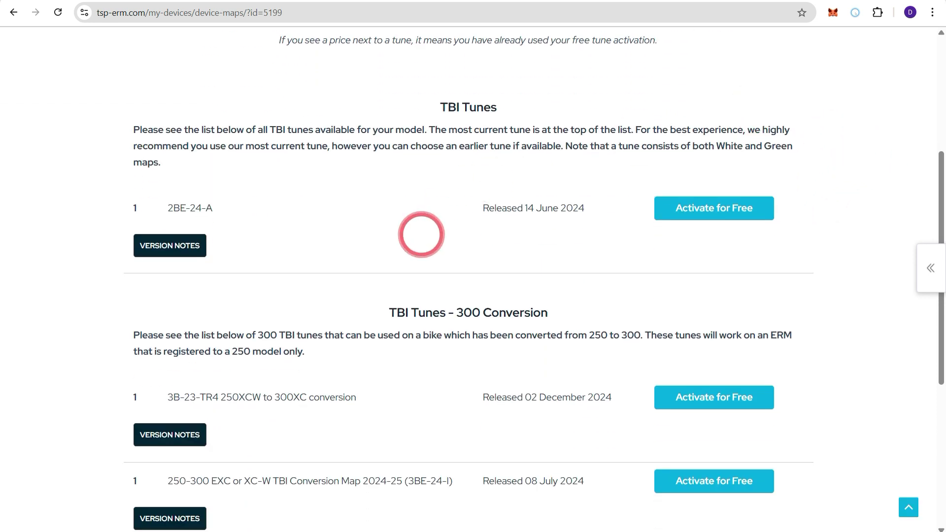
pyautogui.scroll(1, 365, 231)
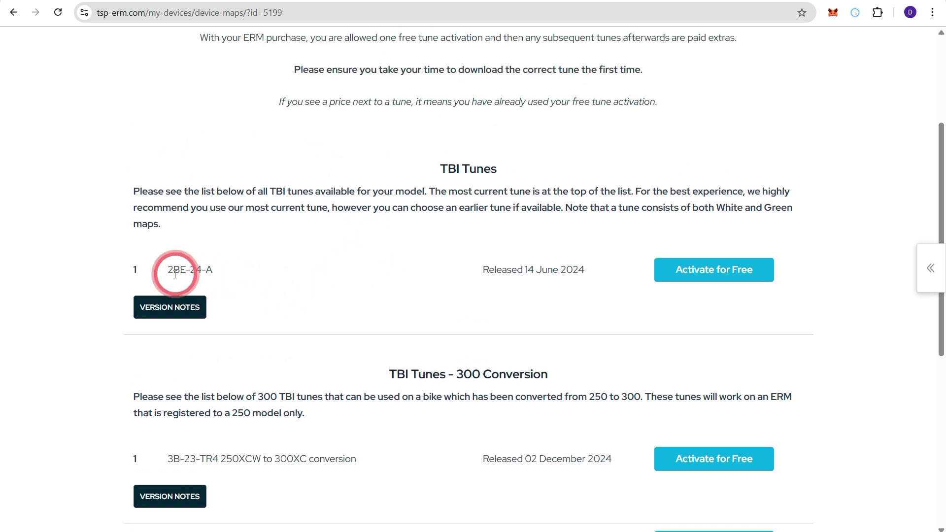
pyautogui.moveTo(165, 269); pyautogui.dragTo(212, 269)
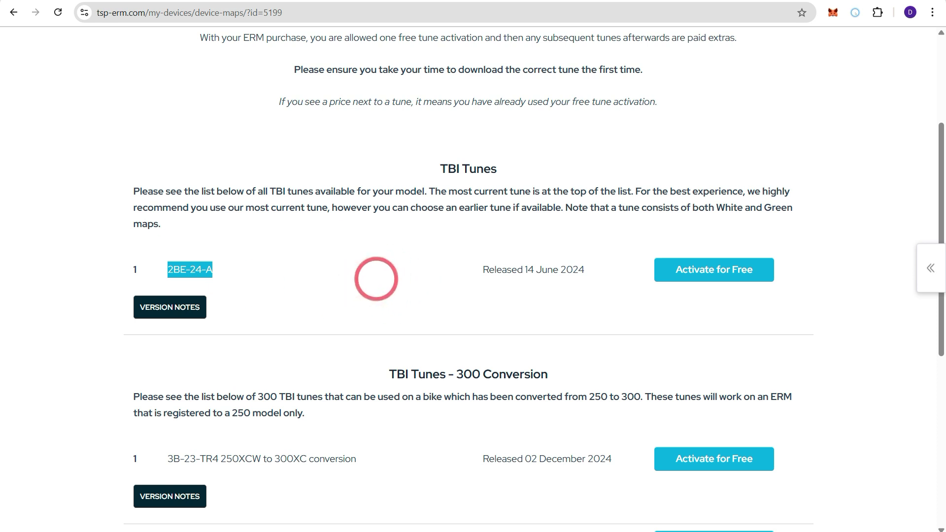
pyautogui.scroll(-4, 350, 406)
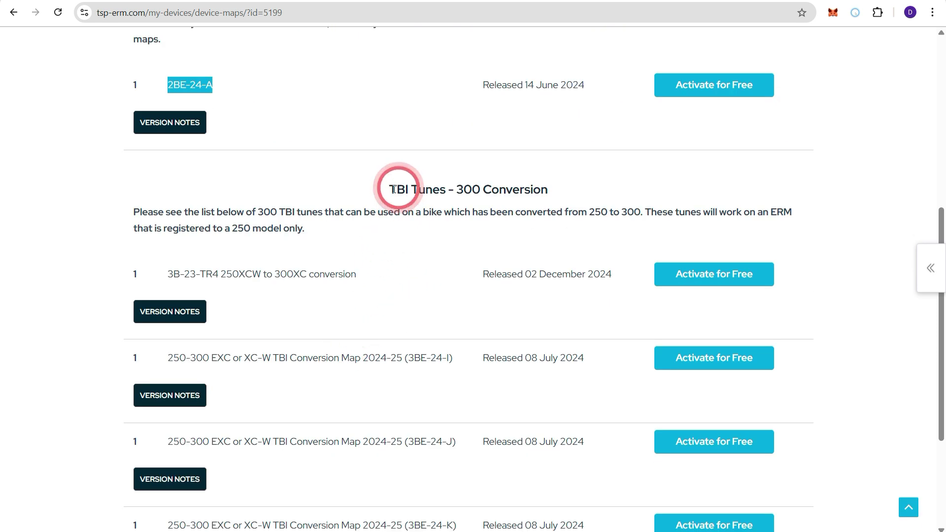
pyautogui.moveTo(387, 191); pyautogui.dragTo(548, 192)
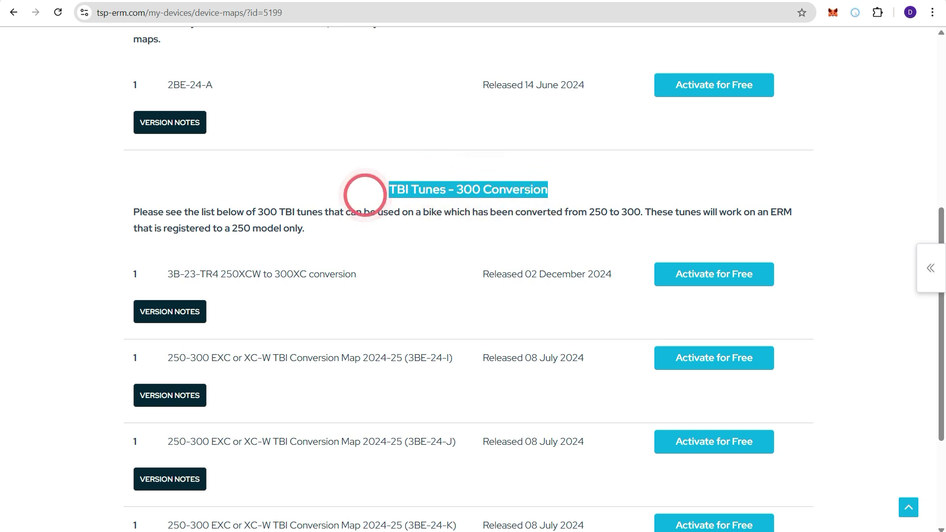
pyautogui.click(363, 190)
# - Expand and read the version notes for the 2BE-24-A tune
pyautogui.scroll(5, 271, 158)
pyautogui.scroll(-1, 296, 222)
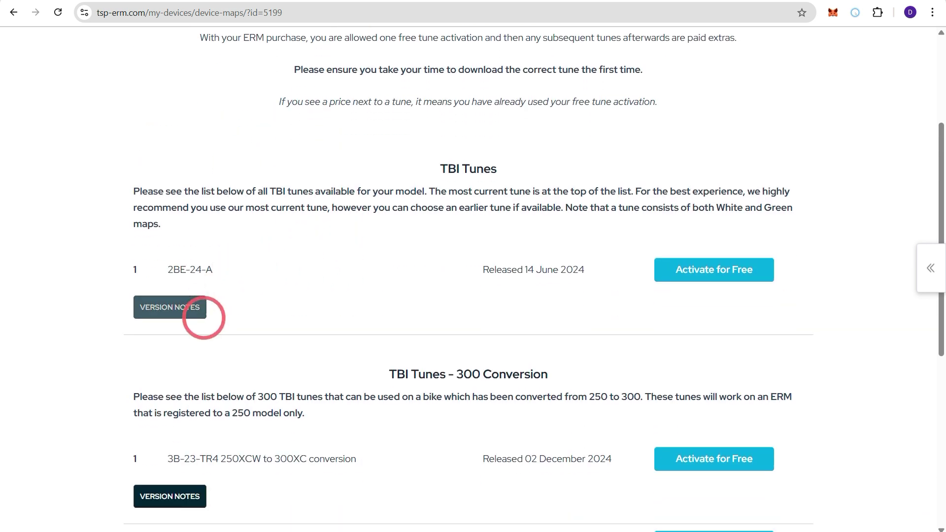
pyautogui.click(183, 318)
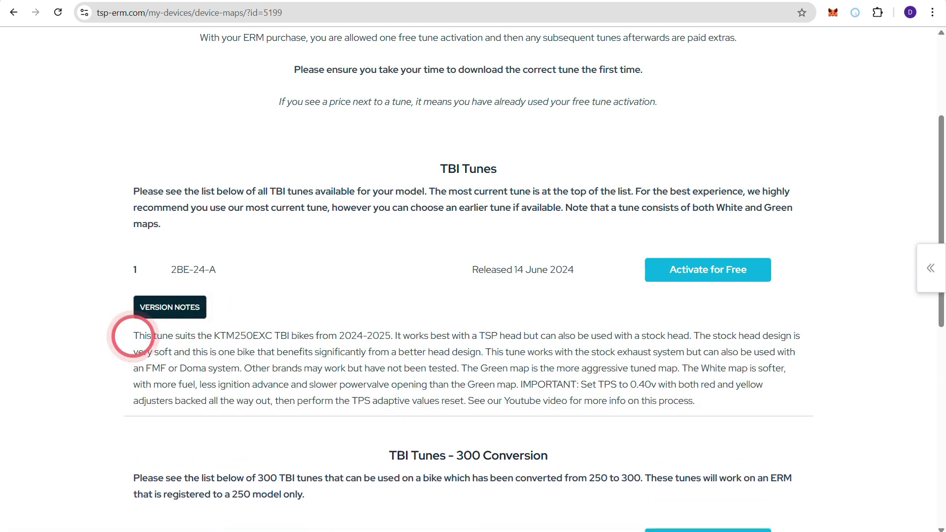
pyautogui.moveTo(131, 338); pyautogui.dragTo(737, 408)
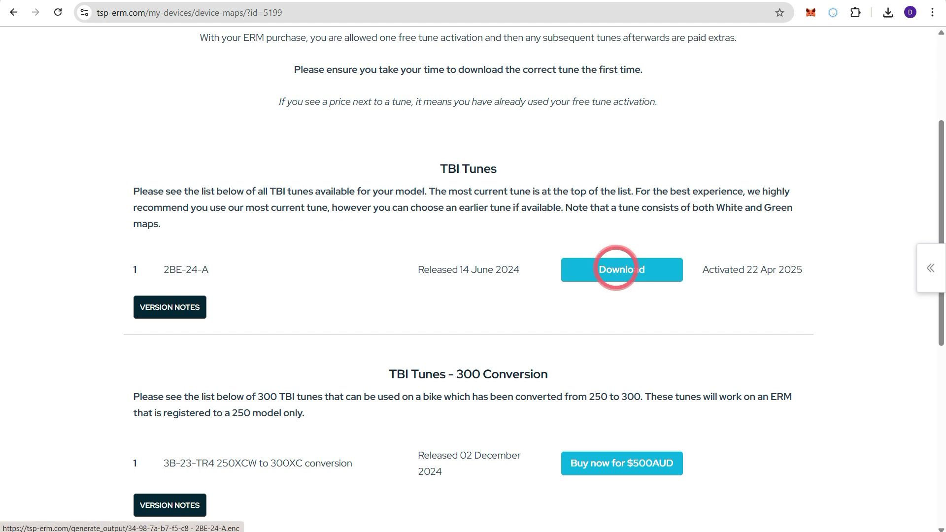
# - Download the 2BE-24-A tune file and show it in the Downloads folder
pyautogui.click(616, 268)
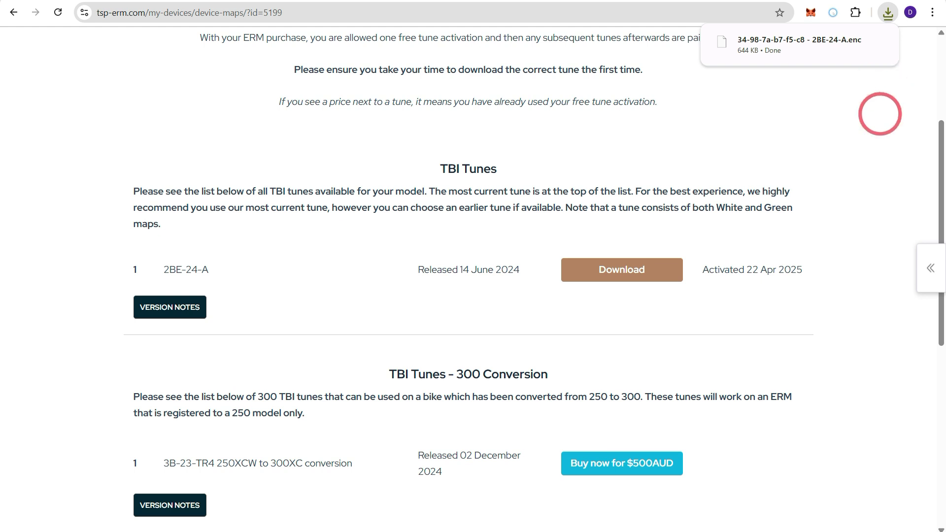
pyautogui.click(888, 12)
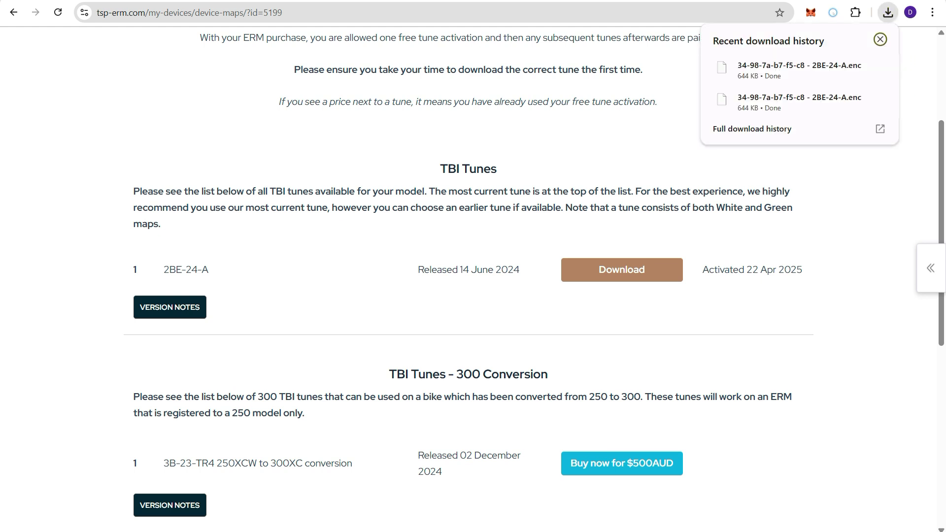
pyautogui.click(856, 67)
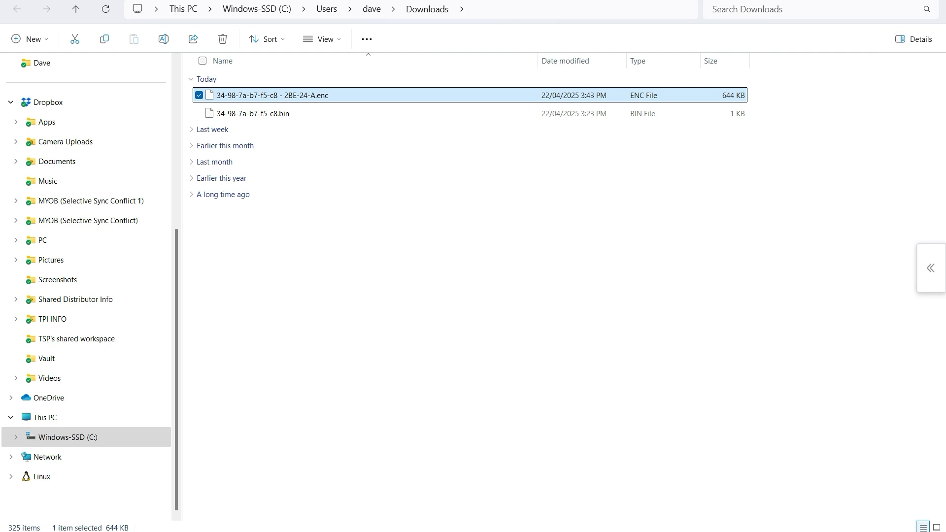
# - Close the Downloads folder window with Alt+F4 to get back to the TBI Tunes page
pyautogui.hotkey('alt', 'F4')
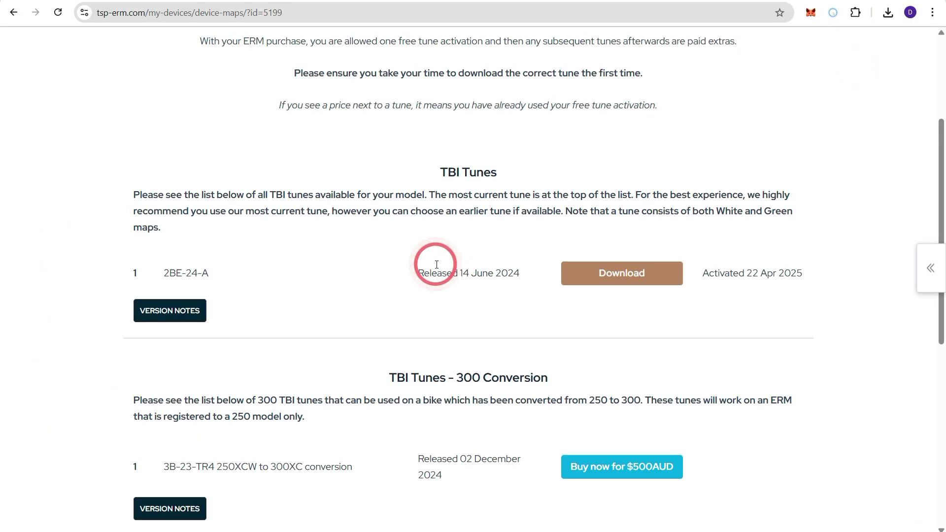
# - Go to My Devices and scroll down to the KTM Group 2024 250 TBI device row
pyautogui.scroll(4, 436, 264)
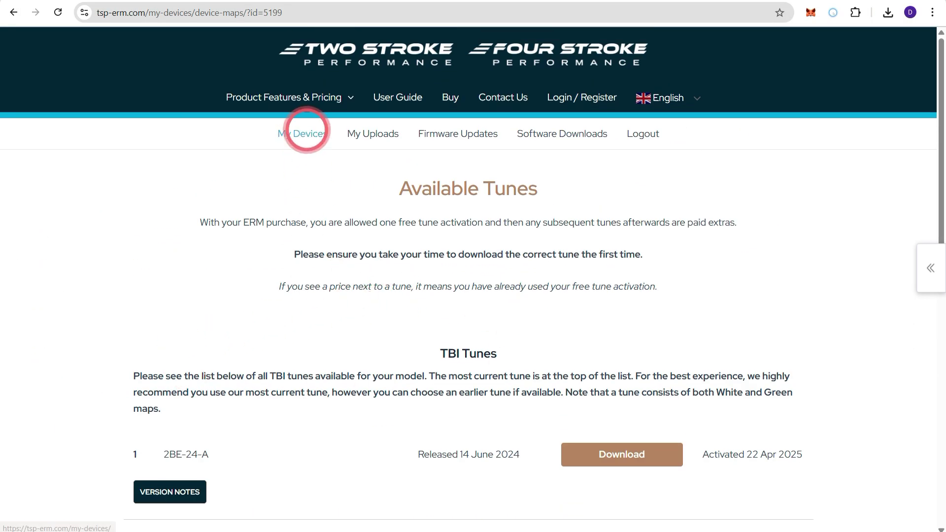
pyautogui.click(307, 132)
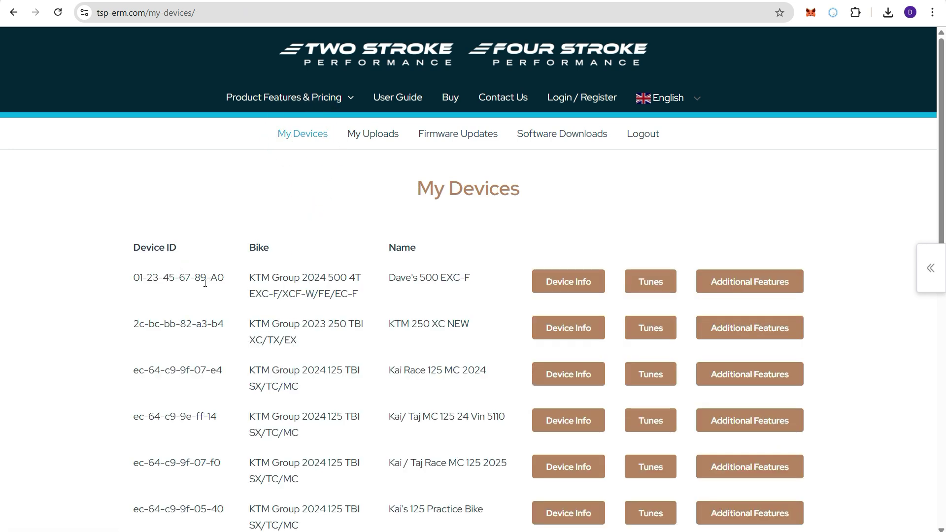
pyautogui.scroll(-8, 348, 312)
pyautogui.scroll(-1, 350, 313)
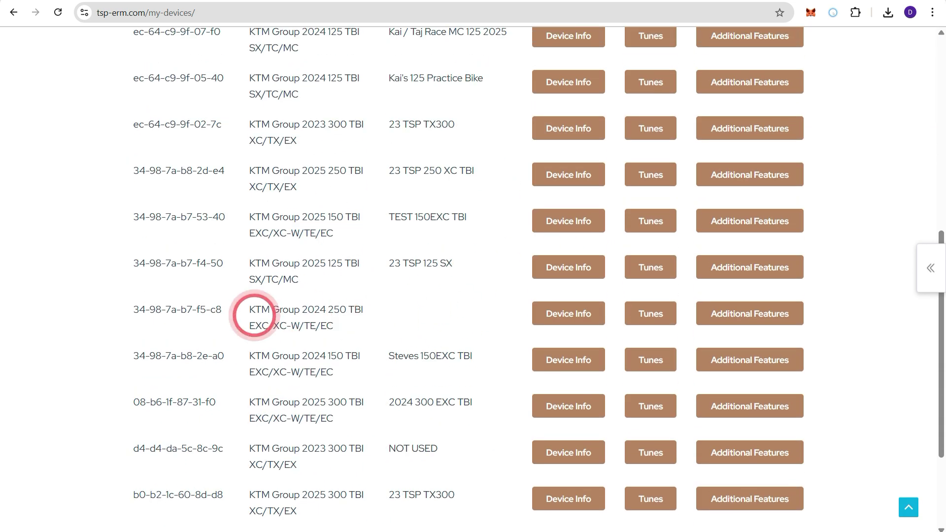
pyautogui.moveTo(222, 310); pyautogui.dragTo(132, 311)
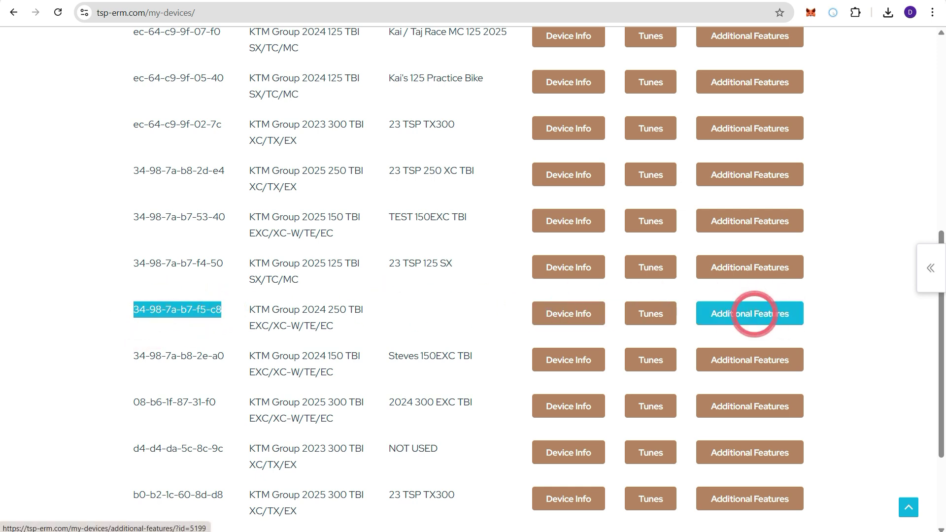
# - Open the 2024 250 TBI device's Additional Features and check the purchased Pro Mode entry
pyautogui.click(754, 314)
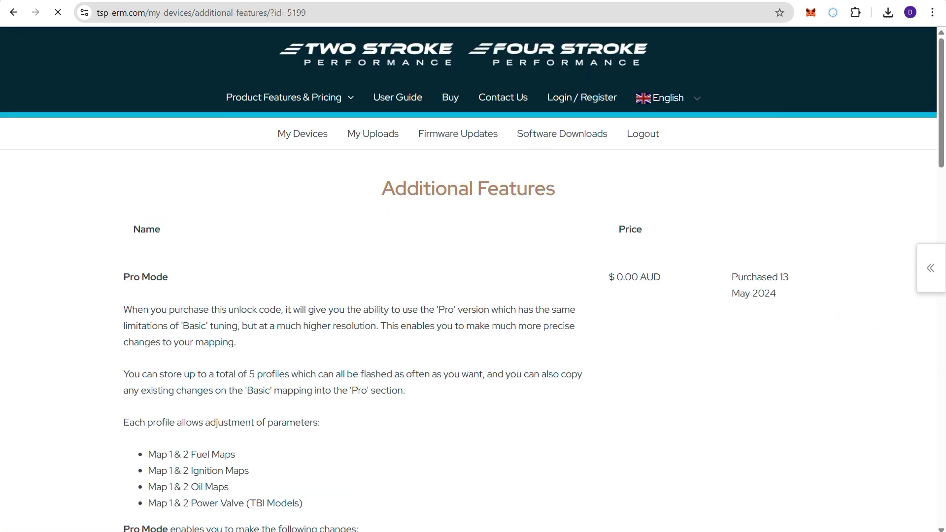
pyautogui.scroll(-4, 681, 201)
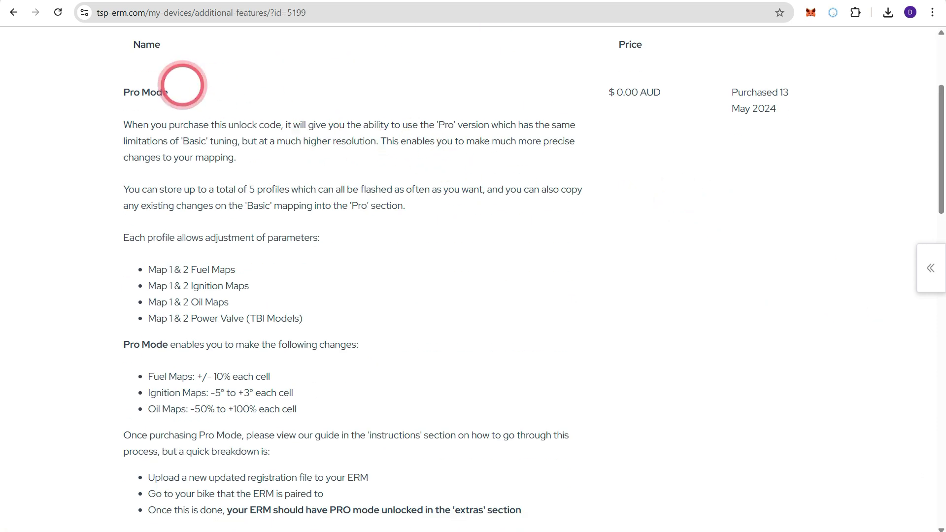
pyautogui.moveTo(169, 91); pyautogui.dragTo(131, 92)
pyautogui.scroll(-5, 221, 187)
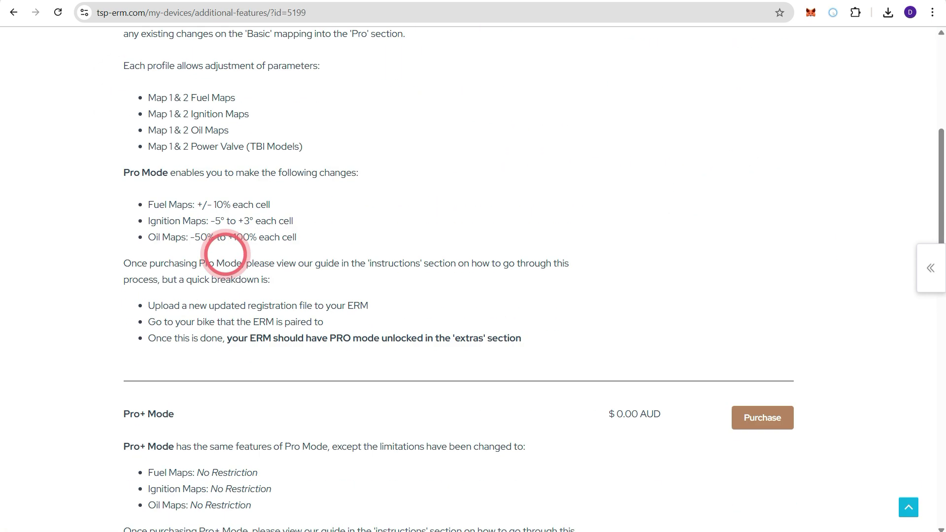
pyautogui.moveTo(187, 279); pyautogui.dragTo(110, 275)
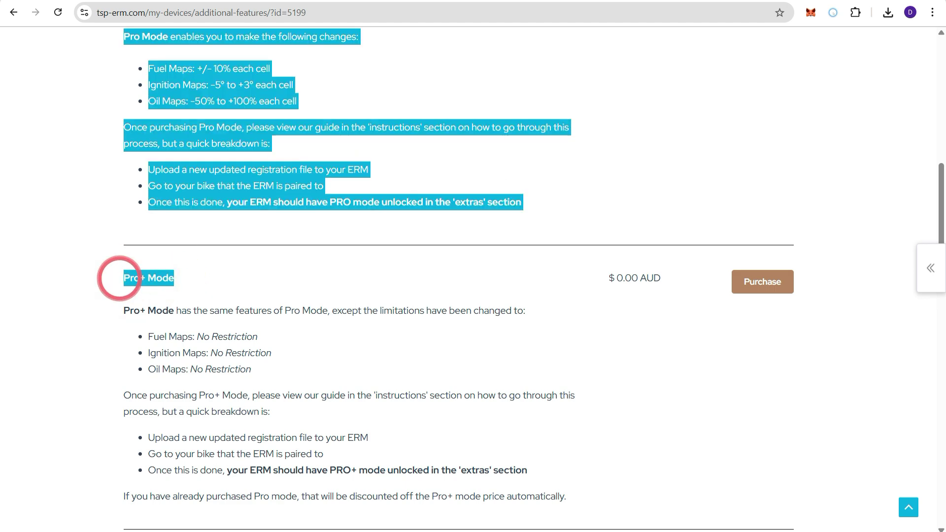
pyautogui.scroll(-5, 345, 249)
pyautogui.click(345, 250)
# - Scroll through the Pro+ Mode and ERM Reset offers, then back to the top
pyautogui.scroll(-10, 397, 246)
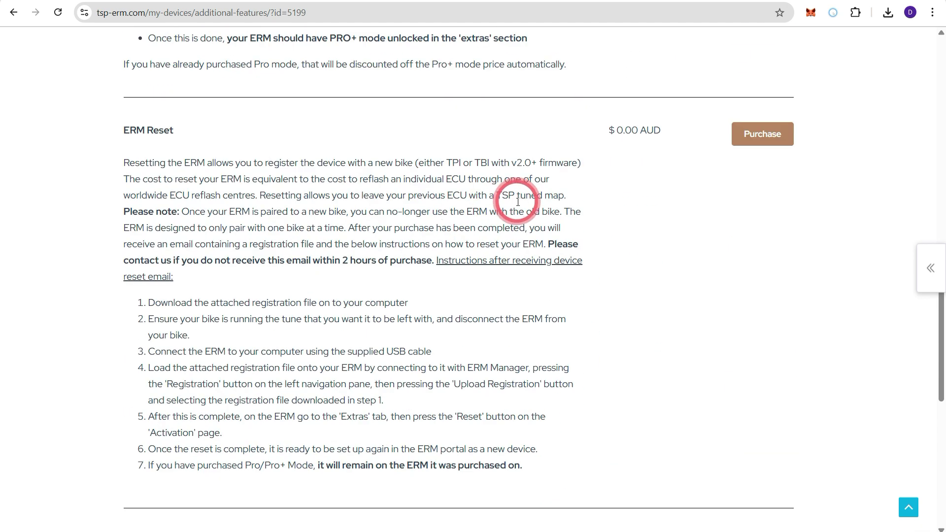
pyautogui.scroll(16, 624, 304)
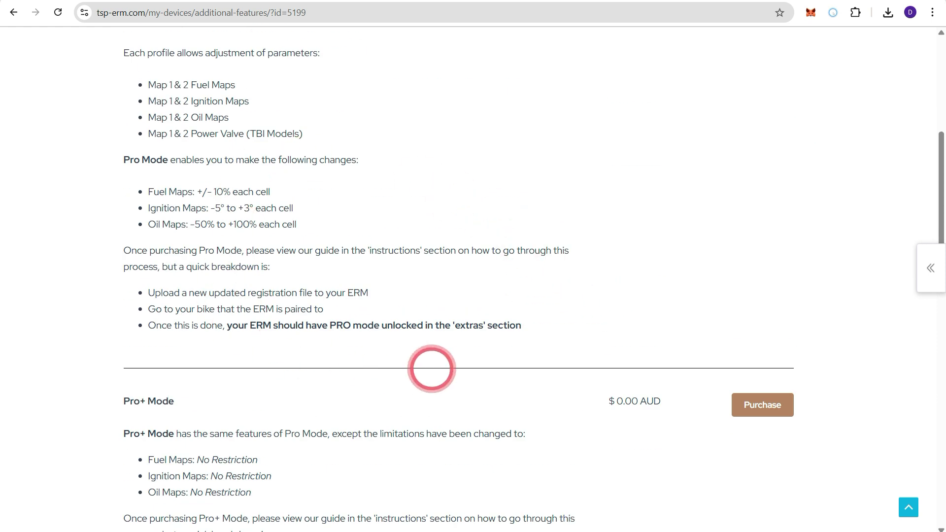
pyautogui.scroll(5, 734, 253)
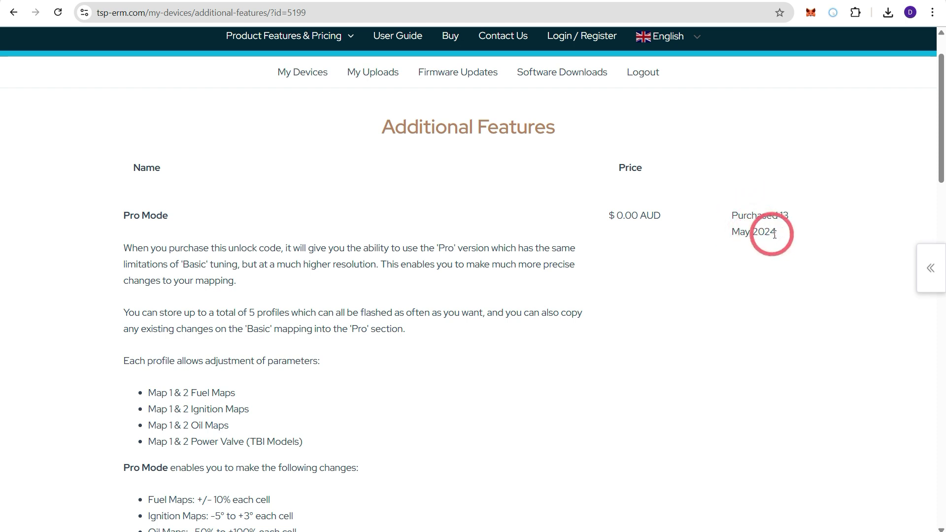
pyautogui.scroll(-5, 717, 215)
pyautogui.scroll(-3, 718, 215)
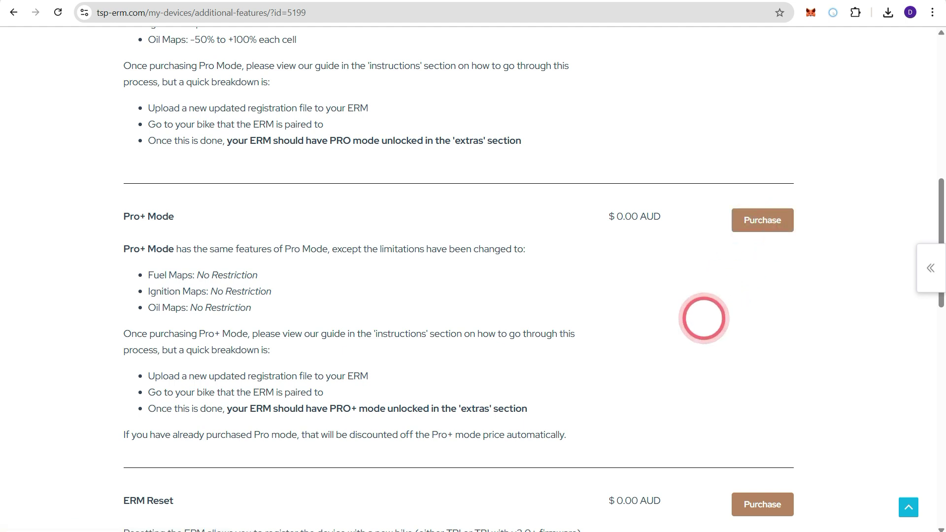
pyautogui.scroll(1, 570, 323)
pyautogui.scroll(8, 570, 323)
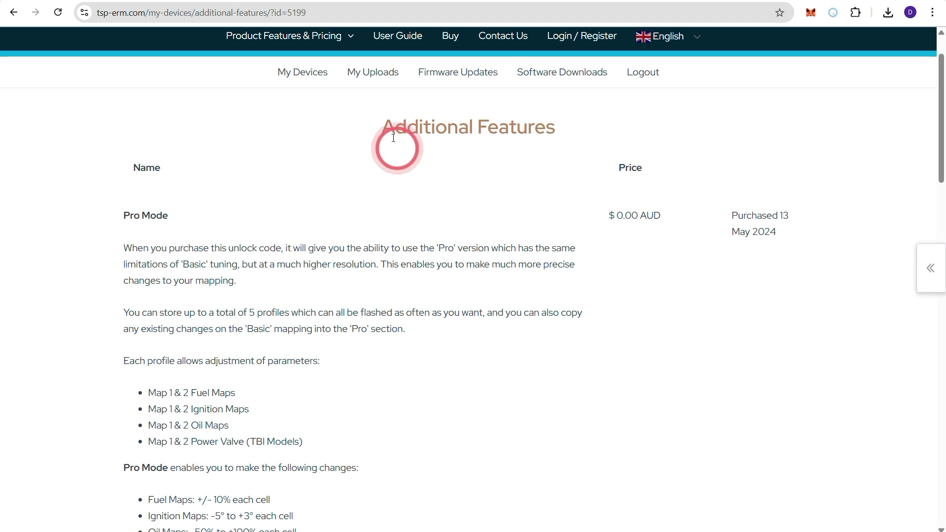
pyautogui.scroll(1, 435, 253)
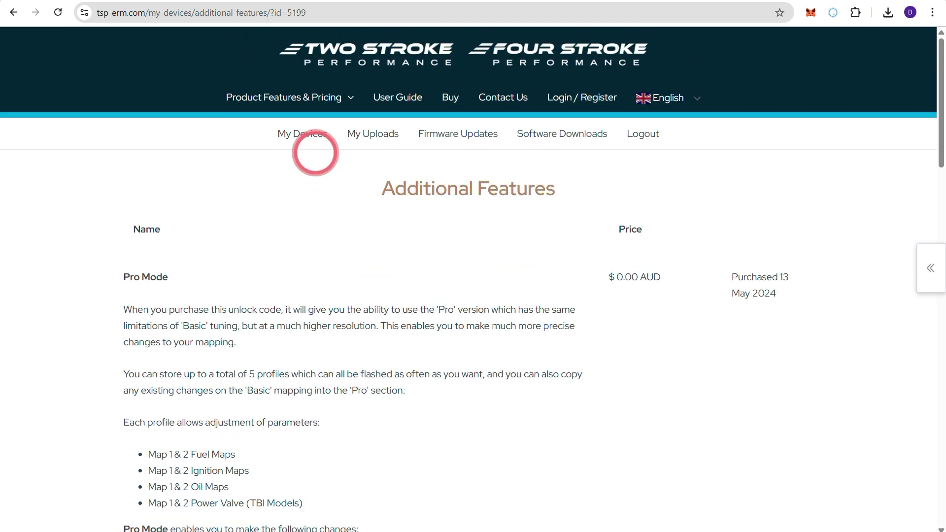
# - Return to My Devices and locate device 34-98-7a-b7-f5-c8, the 2024 250 TBI
pyautogui.click(305, 138)
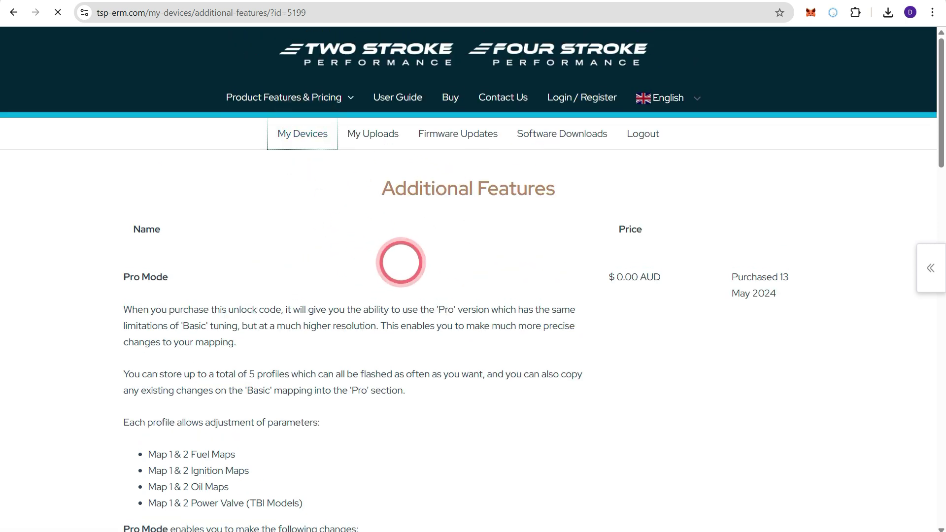
pyautogui.scroll(-5, 368, 247)
pyautogui.scroll(-5, 369, 248)
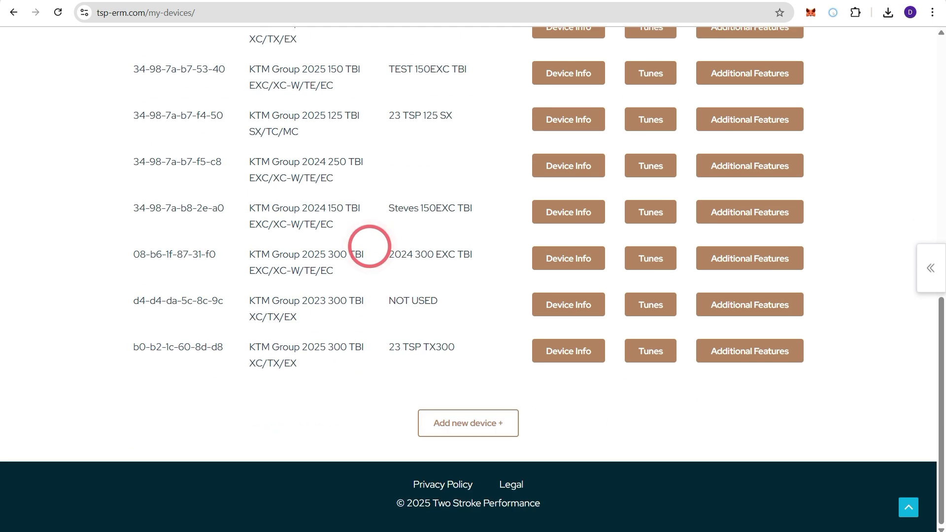
pyautogui.scroll(2, 359, 249)
pyautogui.moveTo(225, 285); pyautogui.dragTo(140, 285)
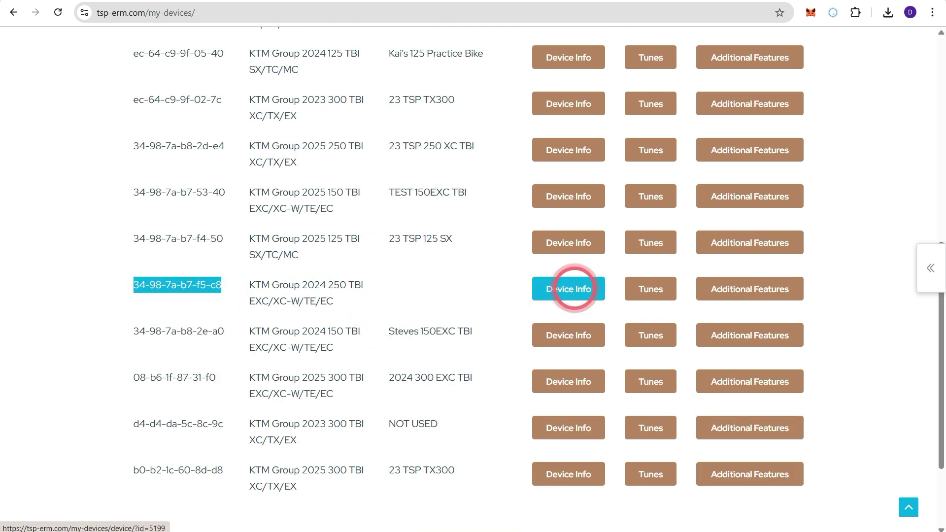
# - Open Device Info for 34-98-7a-b7-f5-c8 and check its model, KTM Group 2024 250 TBI EXC/XC-W
pyautogui.click(574, 289)
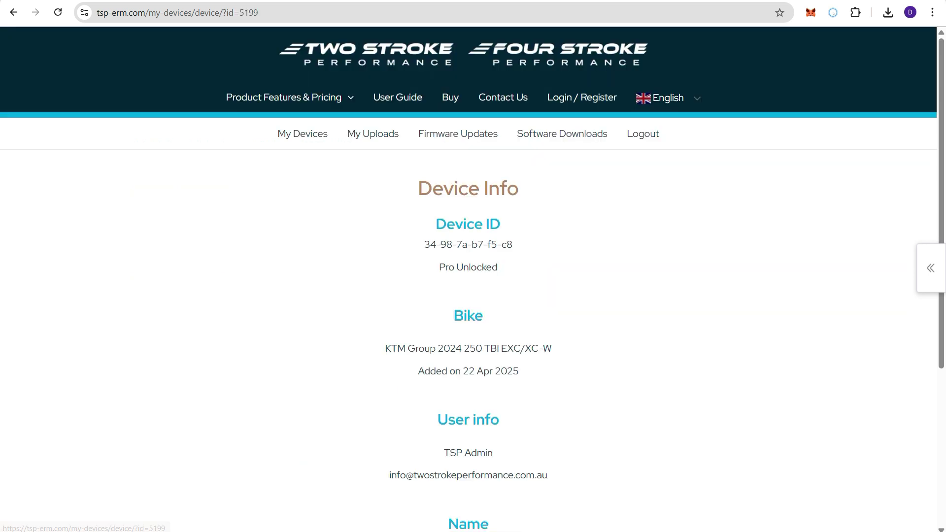
pyautogui.scroll(-3, 576, 279)
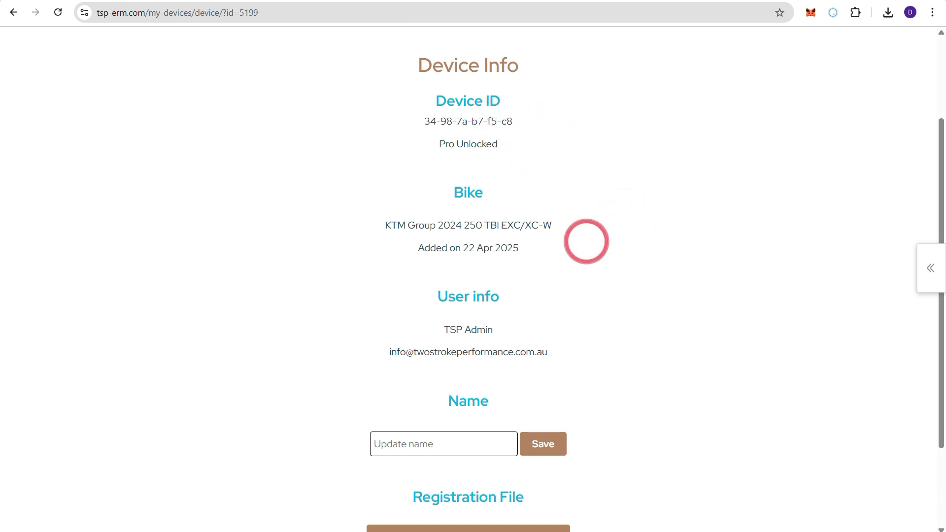
pyautogui.moveTo(558, 225); pyautogui.dragTo(391, 229)
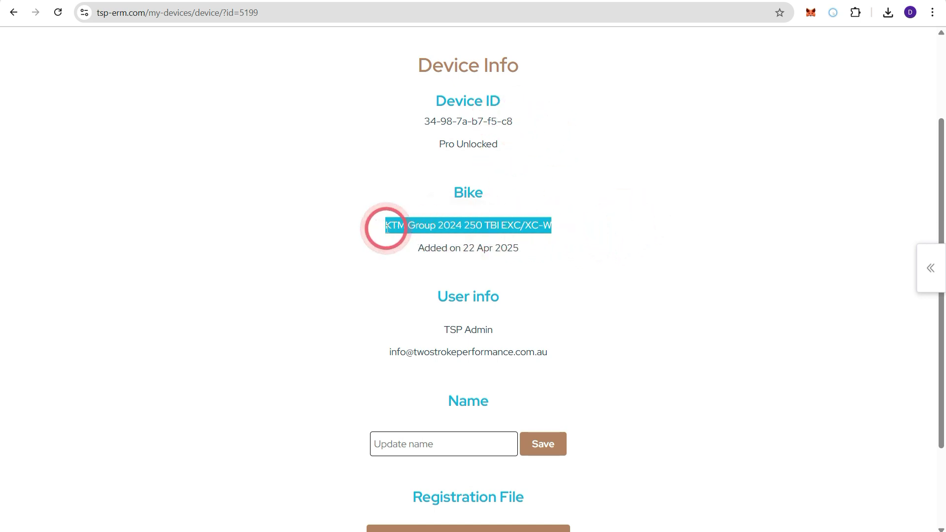
pyautogui.scroll(-2, 591, 216)
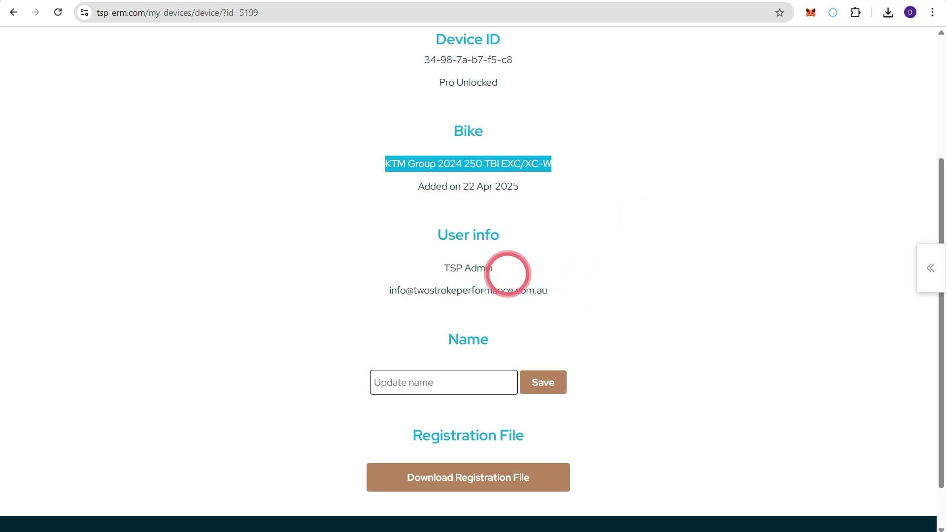
# - Save the device name 'TSP KTM250EXC TBI' and download the registration file 34-98-7a-b7-f5-c8 (1).bin
pyautogui.click(474, 384)
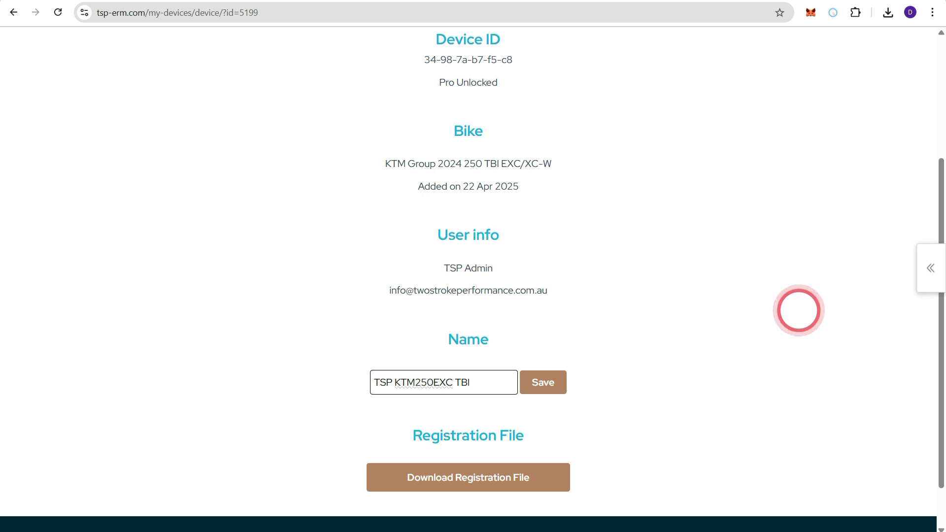
pyautogui.click(544, 384)
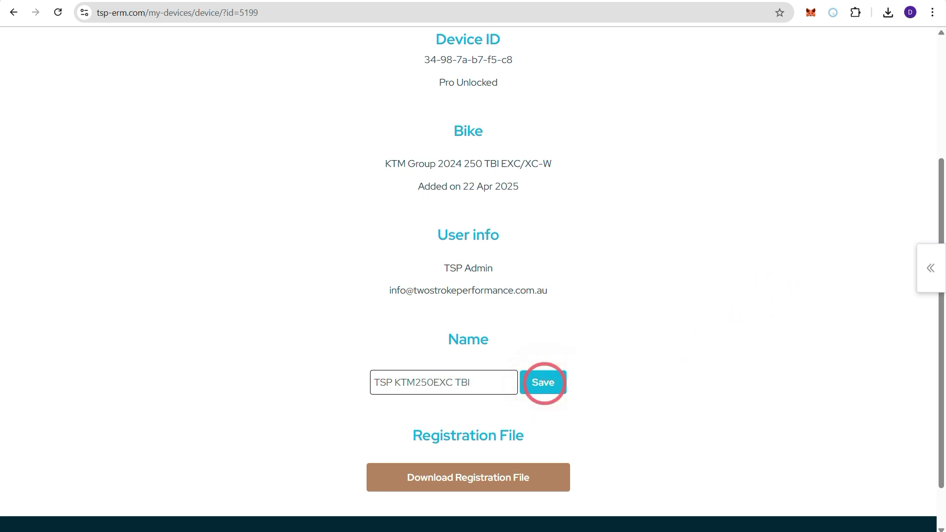
pyautogui.scroll(-2, 654, 290)
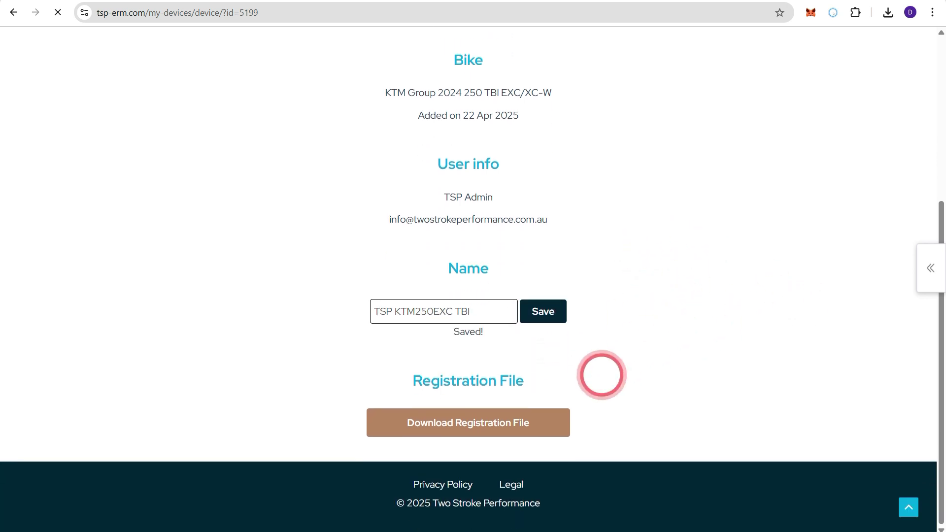
pyautogui.click(458, 422)
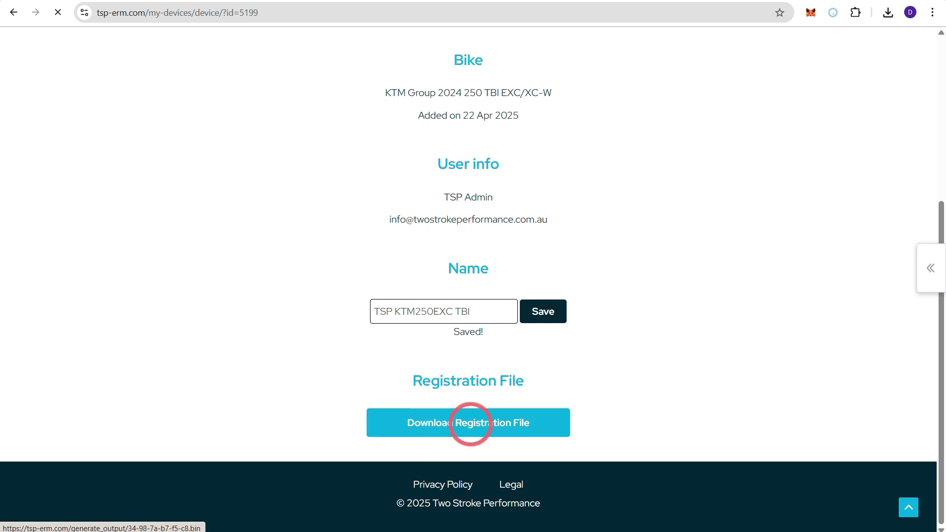
pyautogui.click(469, 422)
pyautogui.click(717, 379)
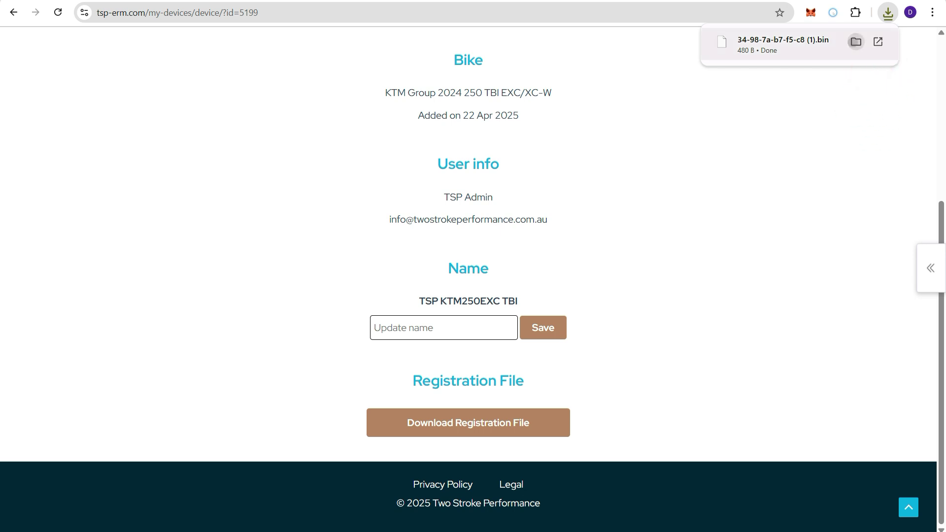
pyautogui.click(856, 42)
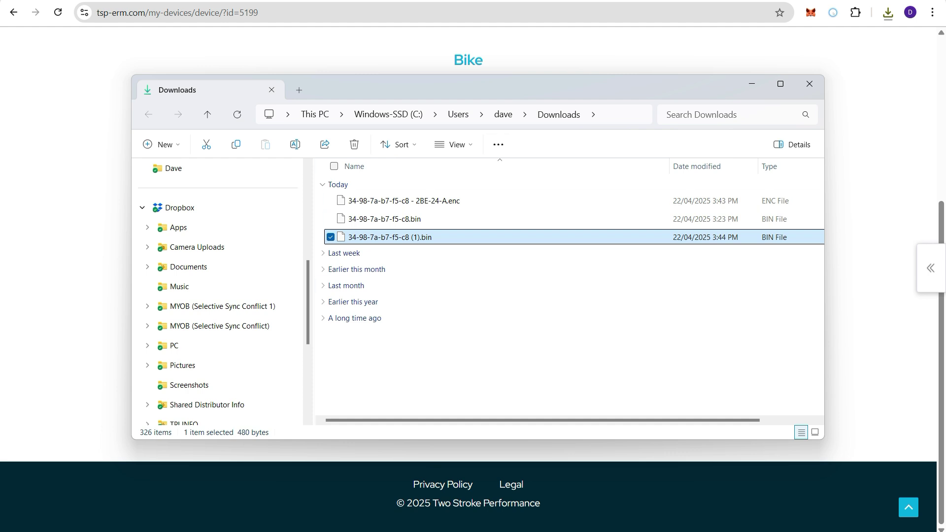
pyautogui.hotkey('alt', 'Tab')
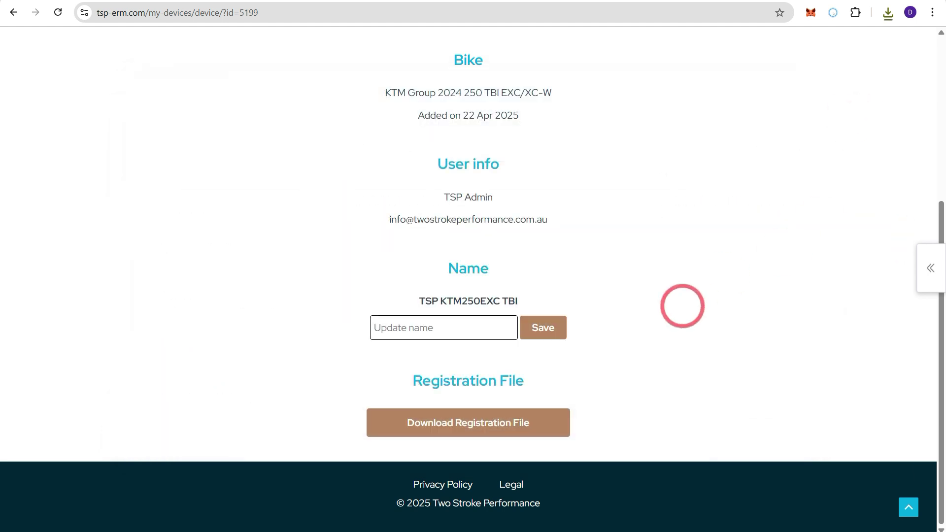
# - Back on My Devices, confirm 34-98-7a-b7-f5-c8 is listed as 'TSP KTM250EXC TBI'
pyautogui.scroll(5, 681, 306)
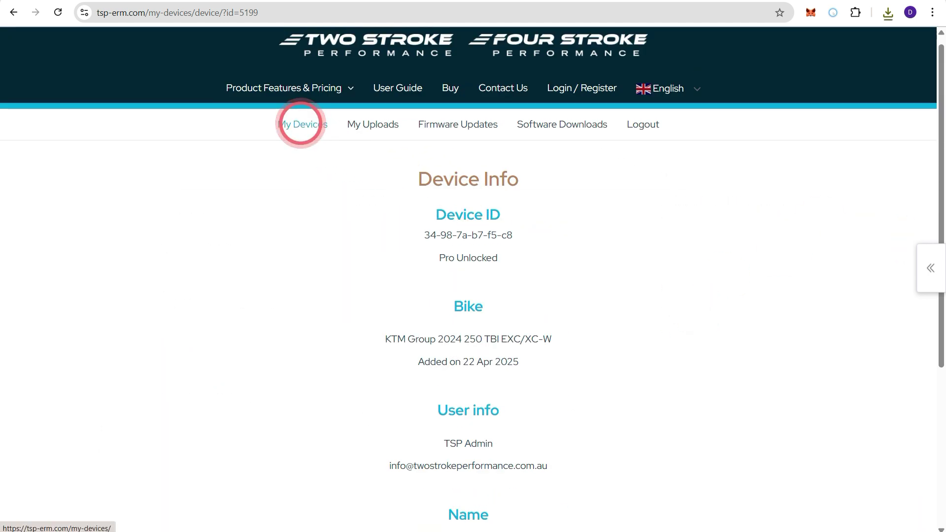
pyautogui.click(301, 126)
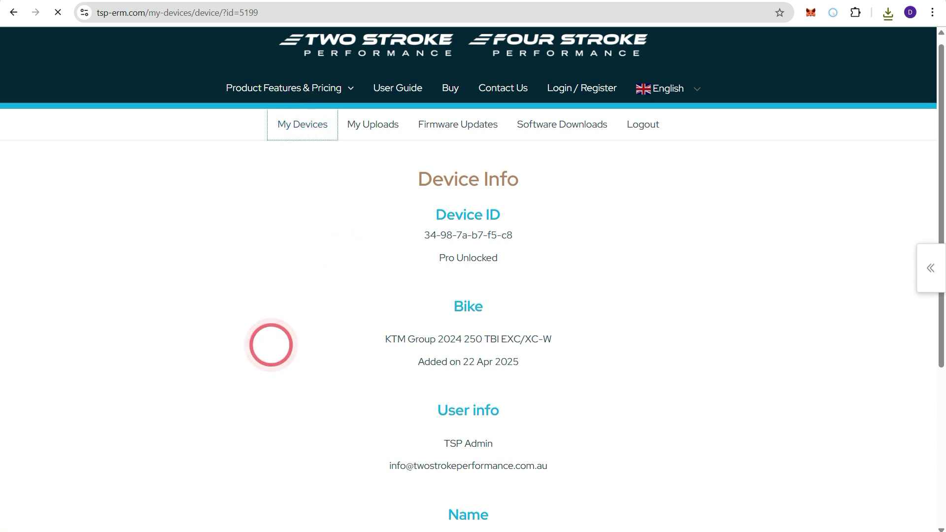
pyautogui.scroll(-10, 272, 345)
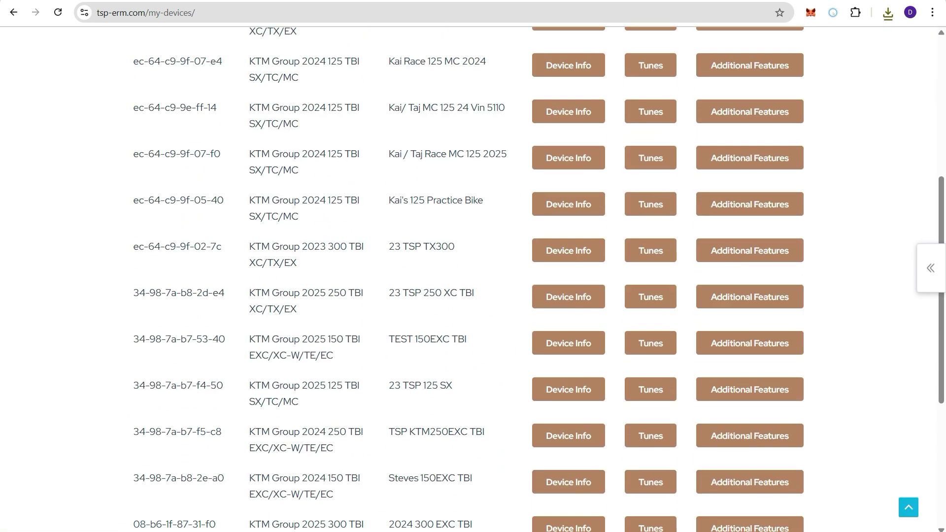
pyautogui.moveTo(485, 249); pyautogui.dragTo(379, 248)
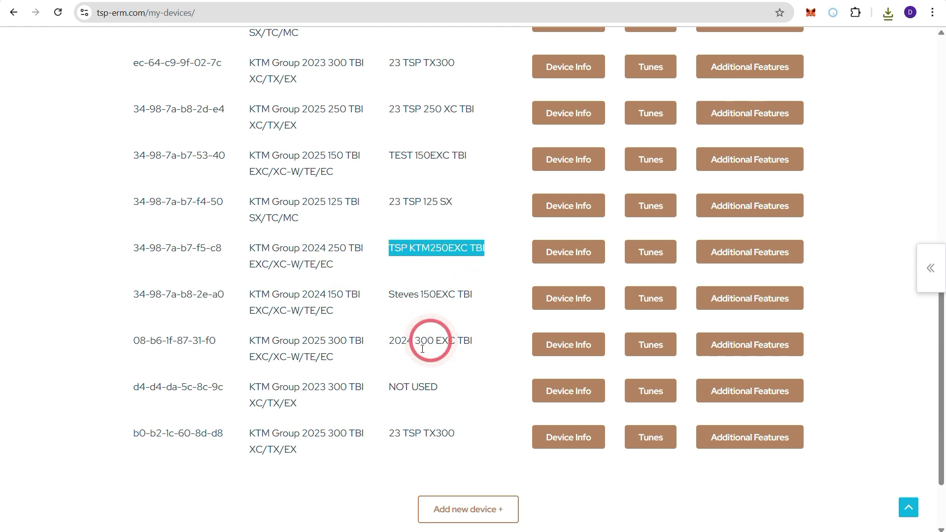
pyautogui.scroll(10, 429, 344)
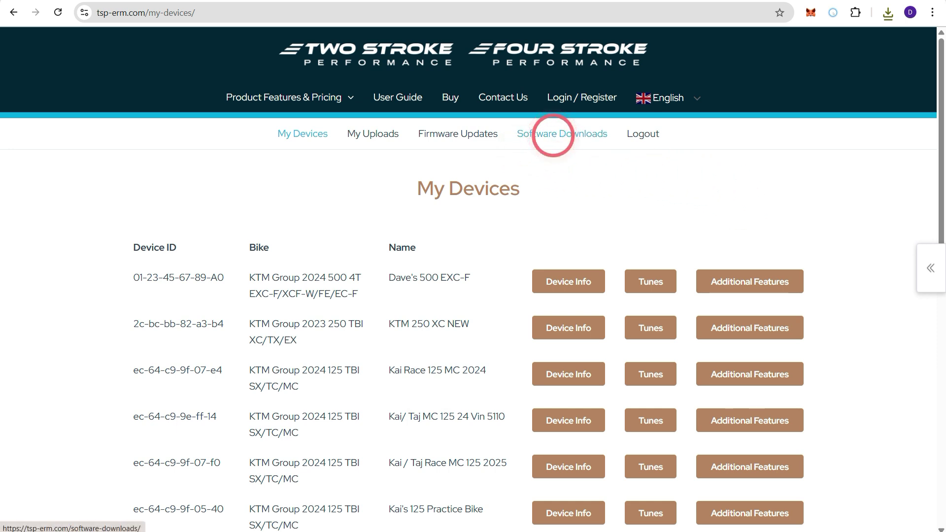
# - On Software Downloads, download the Windows ERM Manager v1.6 Beta installer (54.9 MB)
pyautogui.click(560, 139)
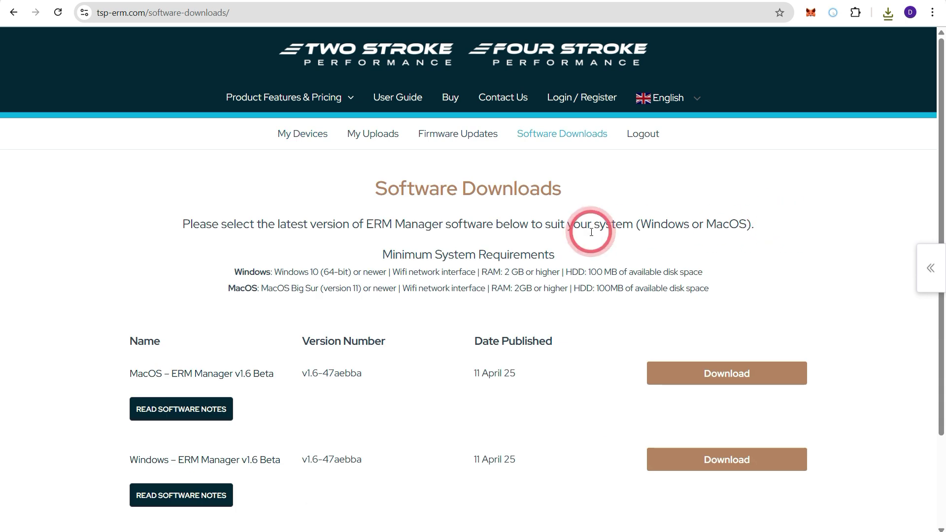
pyautogui.scroll(-3, 592, 224)
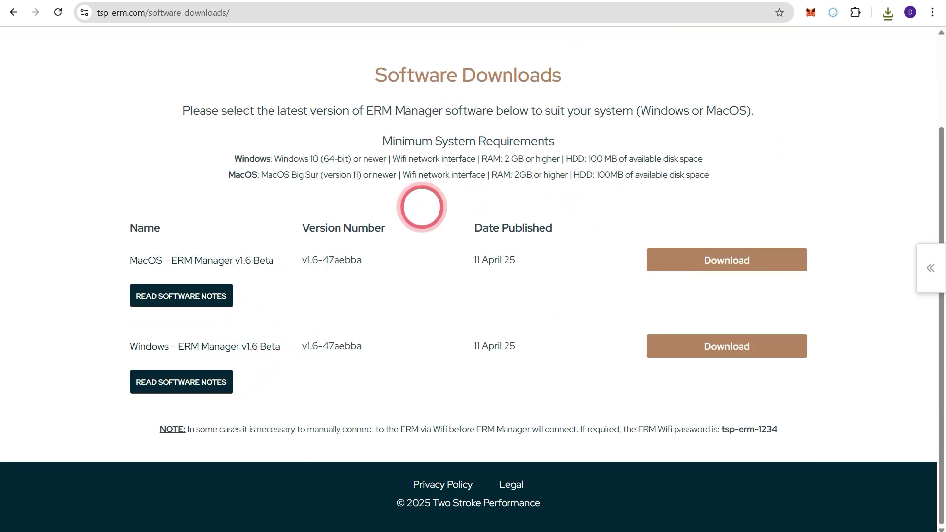
pyautogui.moveTo(287, 348); pyautogui.dragTo(119, 345)
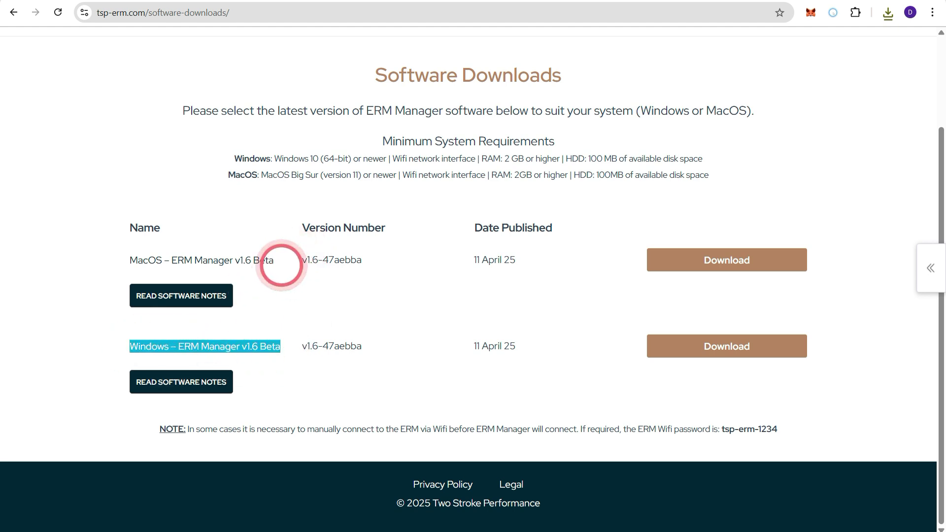
pyautogui.moveTo(276, 262); pyautogui.dragTo(99, 264)
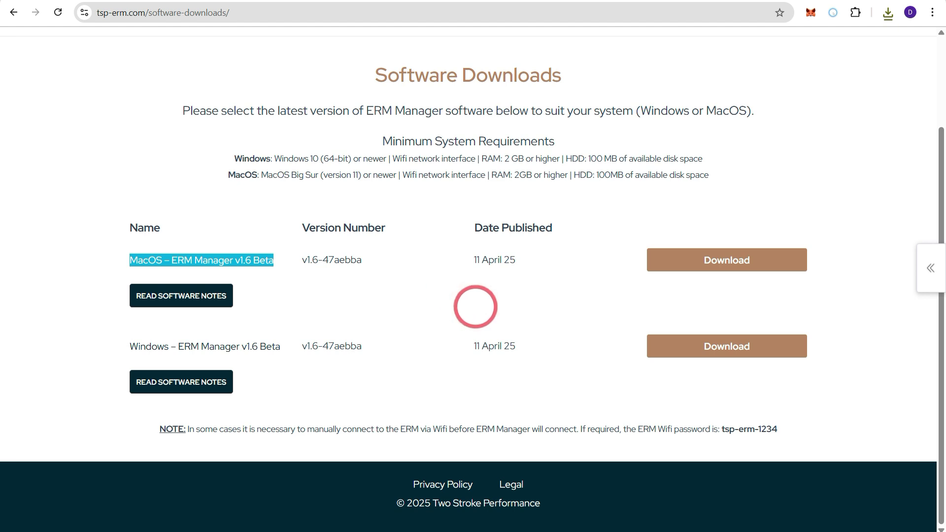
pyautogui.click(464, 308)
pyautogui.moveTo(282, 347); pyautogui.dragTo(128, 352)
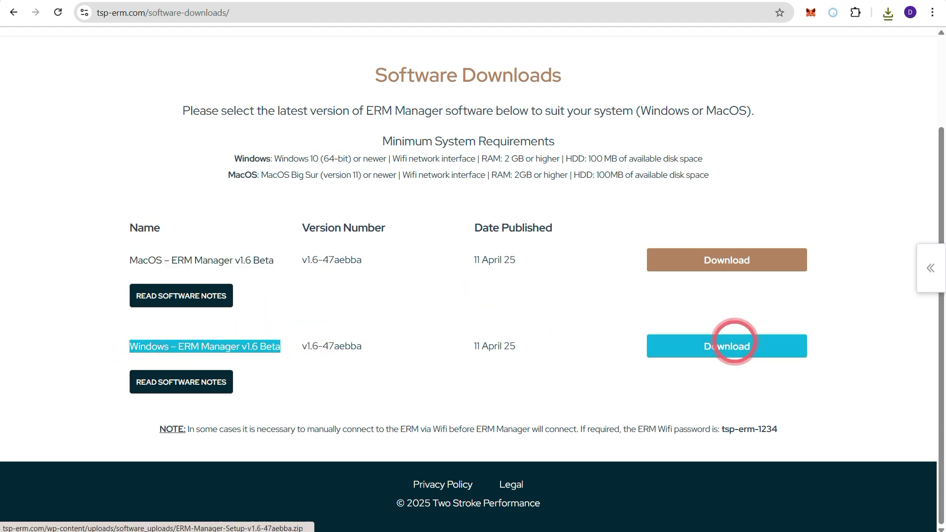
pyautogui.click(734, 345)
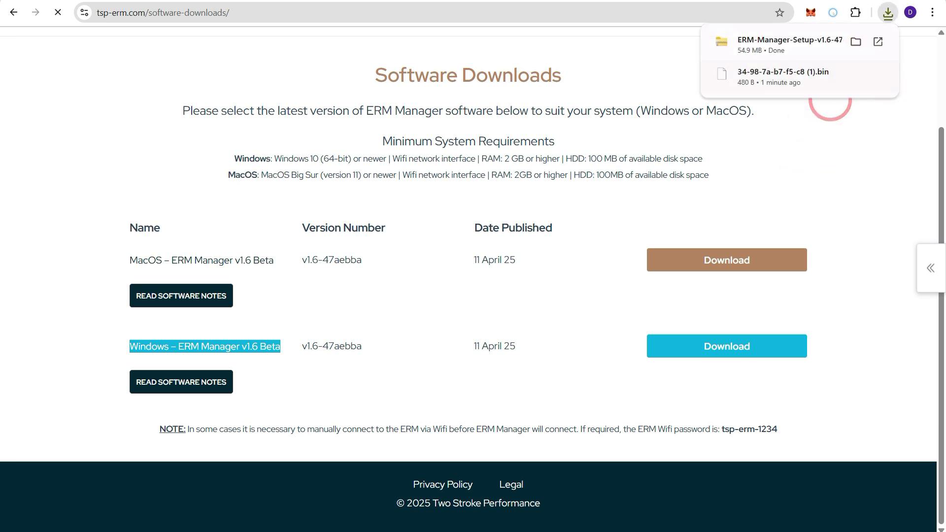
pyautogui.click(856, 42)
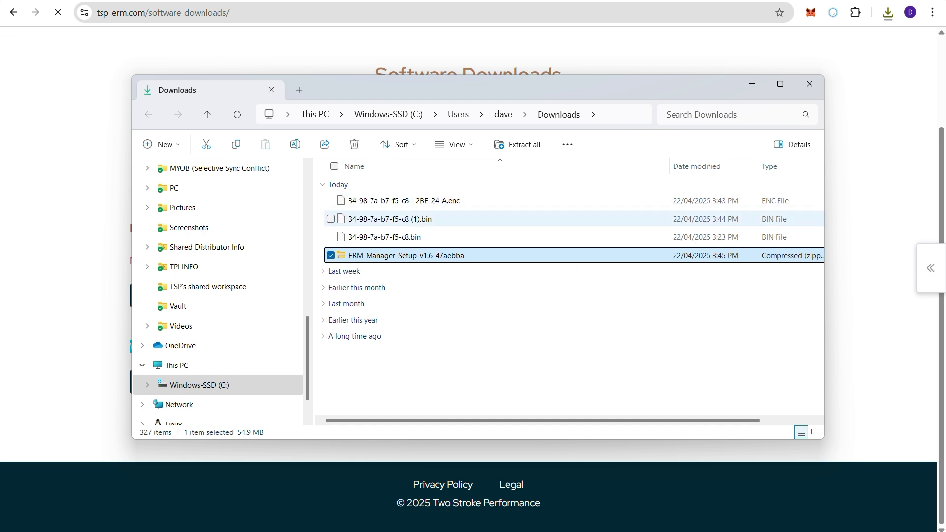
pyautogui.click(429, 387)
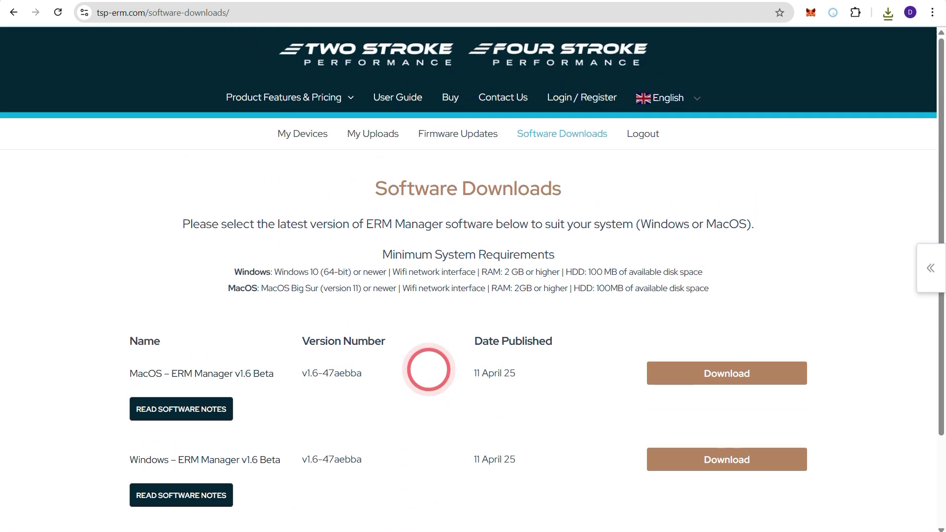
# - Log out of the TSP ERM account from the top navigation bar
pyautogui.scroll(-2, 414, 379)
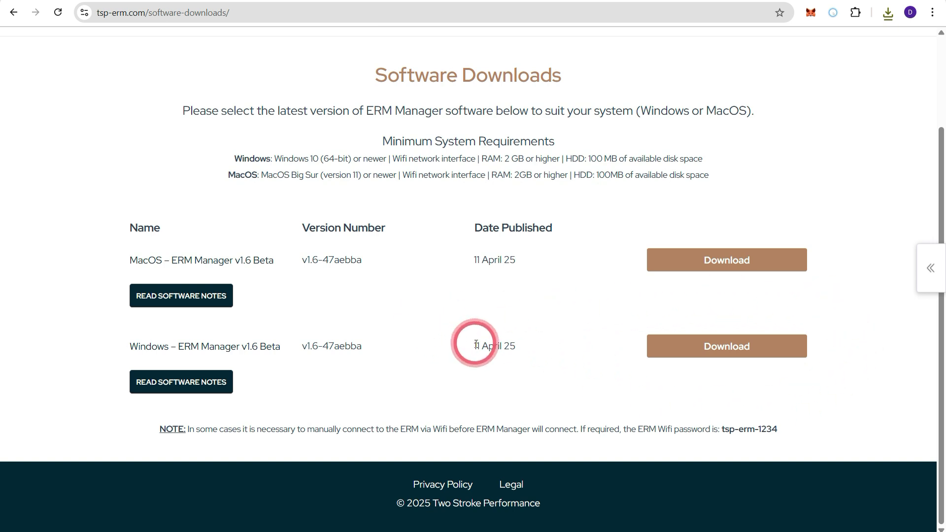
pyautogui.scroll(2, 422, 376)
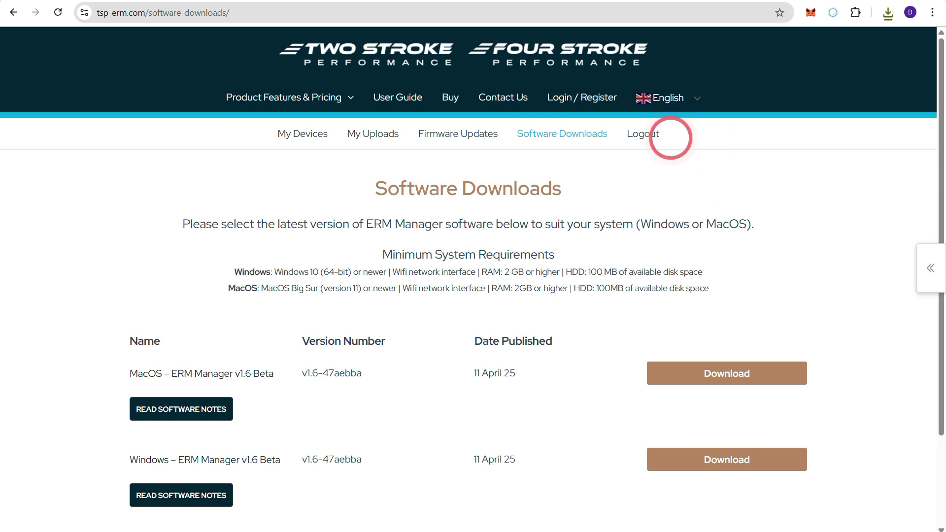
pyautogui.click(646, 133)
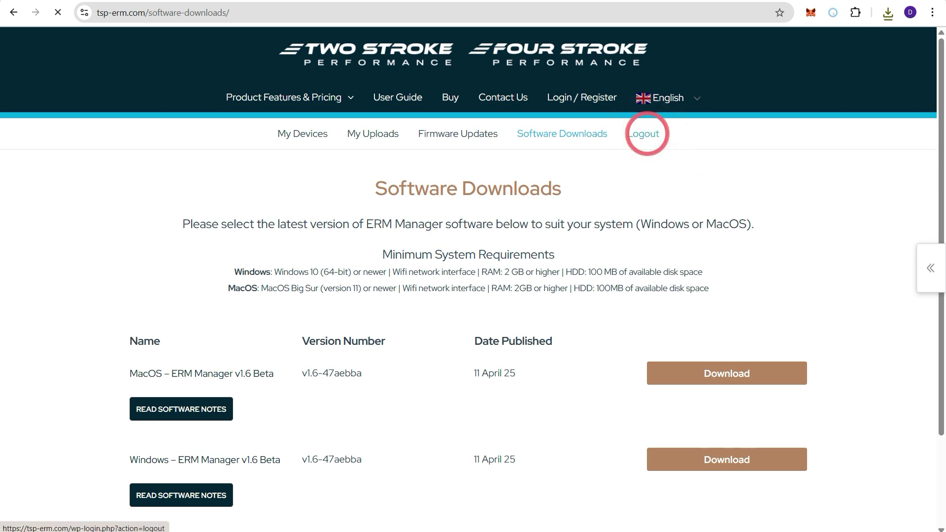